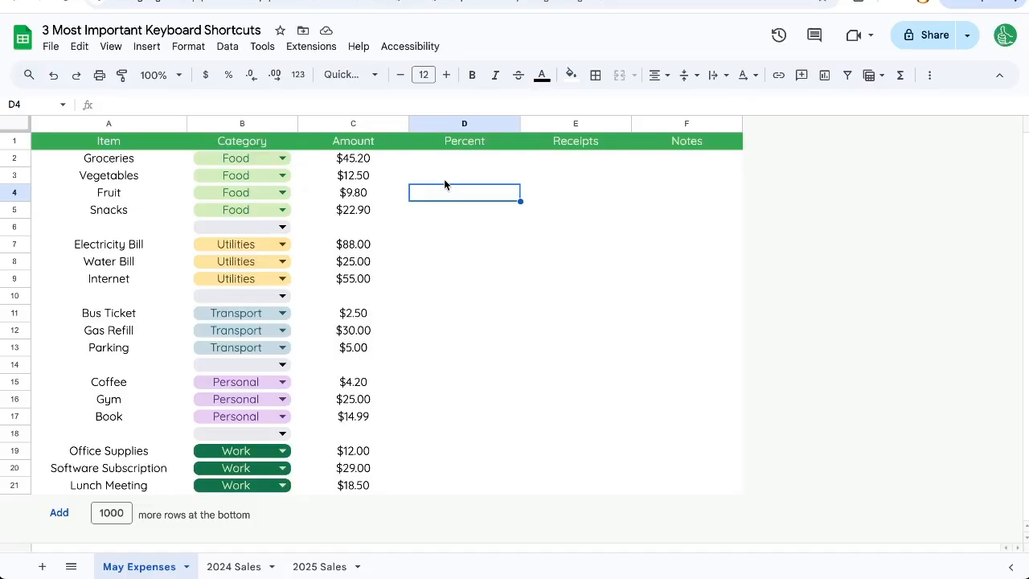
# Step: Copy the amounts in C2:C6 into the Percent column starting at D2, and undo the paste
pyautogui.click(450, 176)
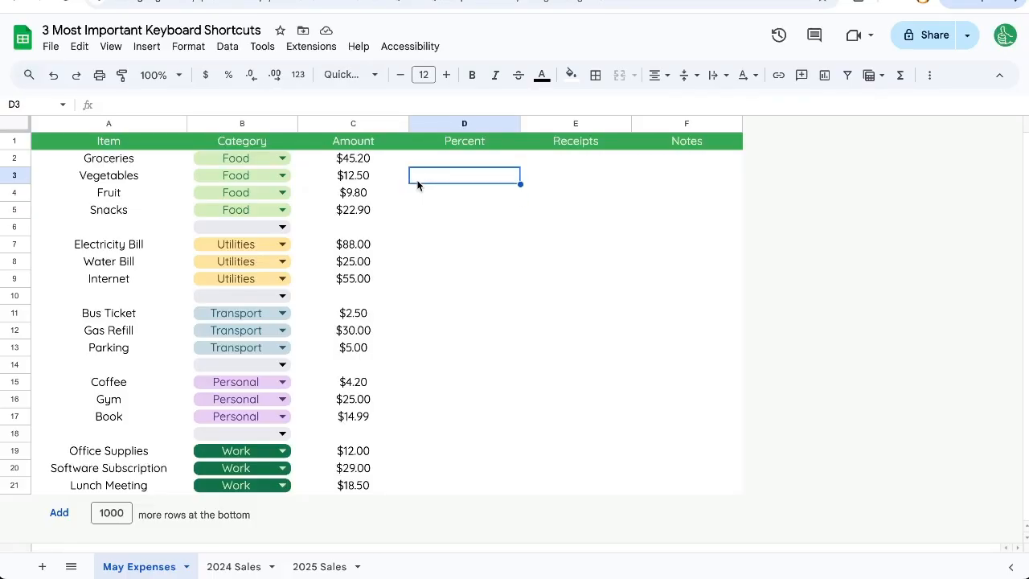
pyautogui.moveTo(372, 158); pyautogui.dragTo(371, 232)
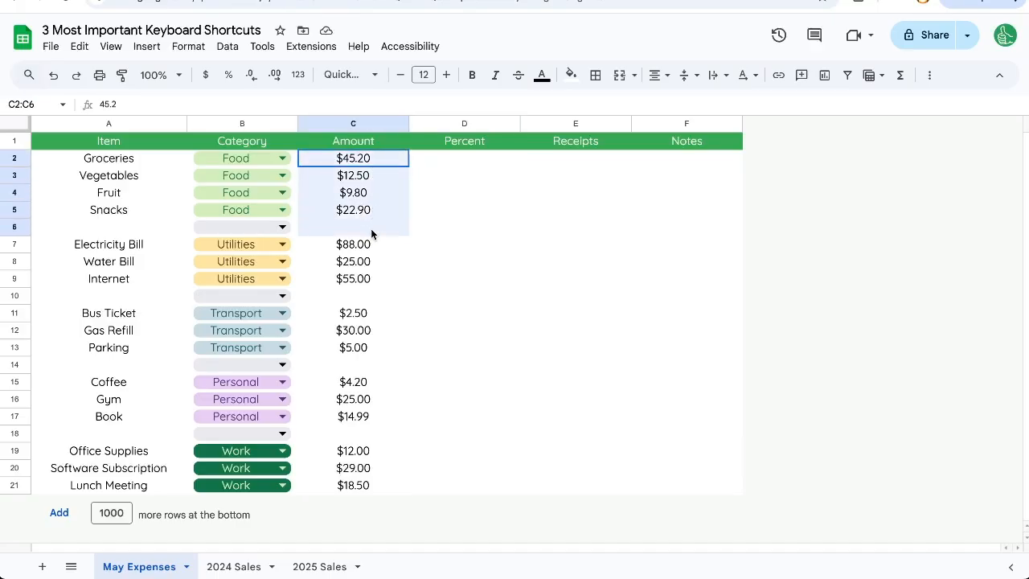
pyautogui.hotkey('ctrl', 'c')
pyautogui.click(462, 157)
pyautogui.hotkey('ctrl', 'v')
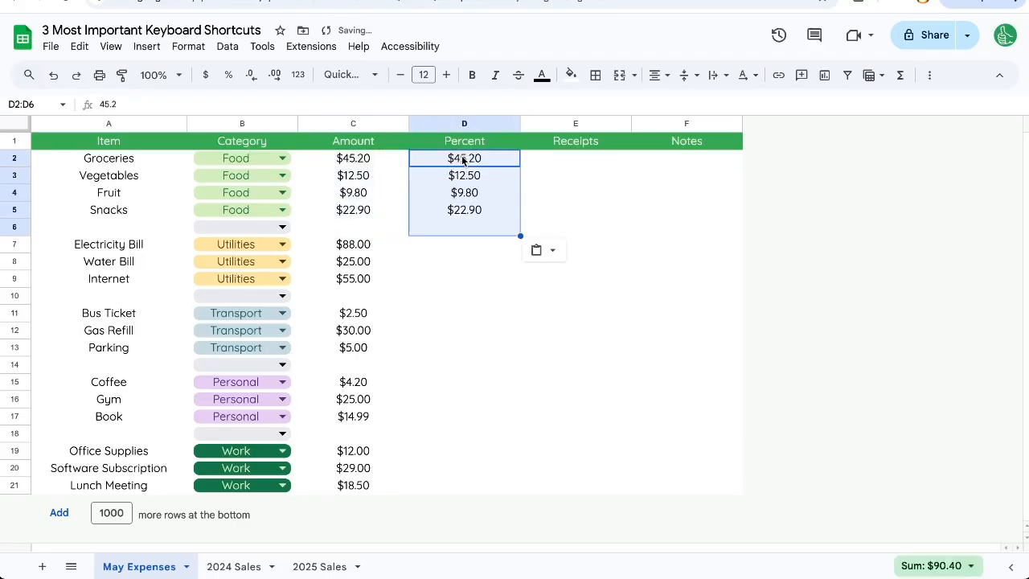
pyautogui.hotkey('ctrl', 'z')
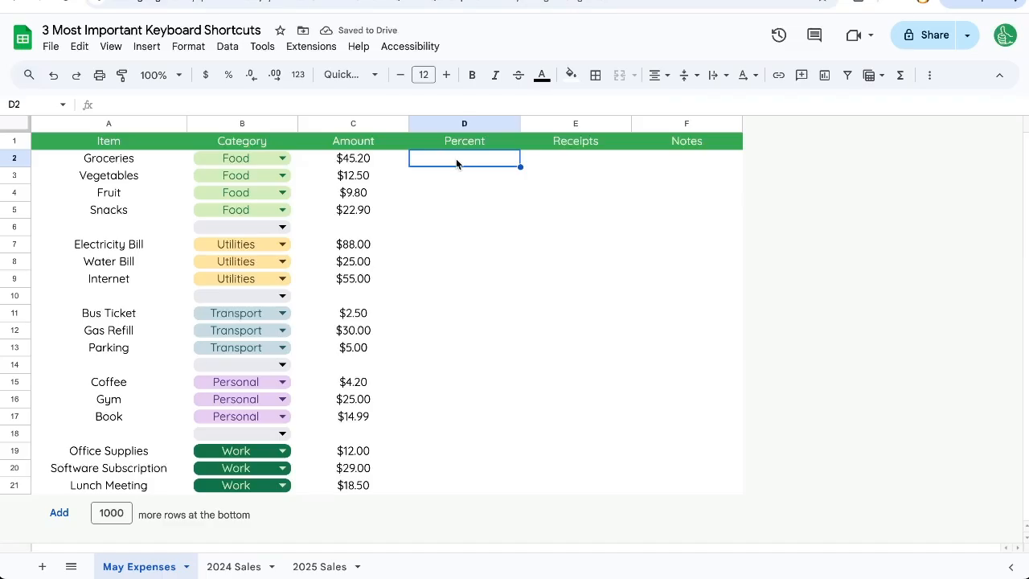
# Step: Step through the Item column one cell at a time from A2 to A9, and back and forth across row 9 to column C
pyautogui.click(174, 155)
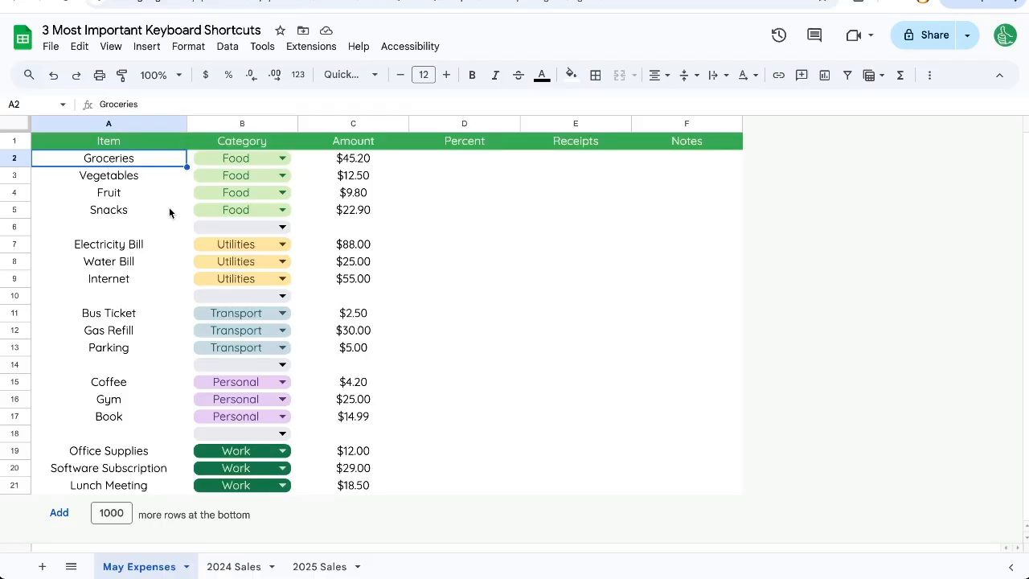
pyautogui.press('Down')
pyautogui.press('Down')
pyautogui.press('Down')
pyautogui.press('Down')
pyautogui.press('Down')
pyautogui.press('Down')
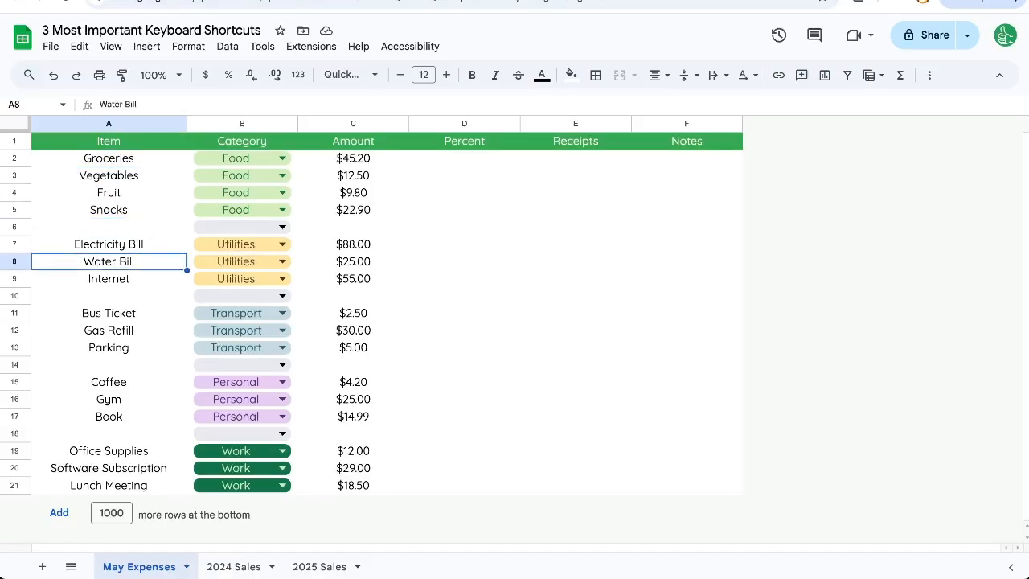
pyautogui.press('Down')
pyautogui.press('Right')
pyautogui.press('Right')
pyautogui.press('Left')
pyautogui.press('Left')
pyautogui.press('Right')
pyautogui.press('Right')
pyautogui.press('Left')
pyautogui.press('Left')
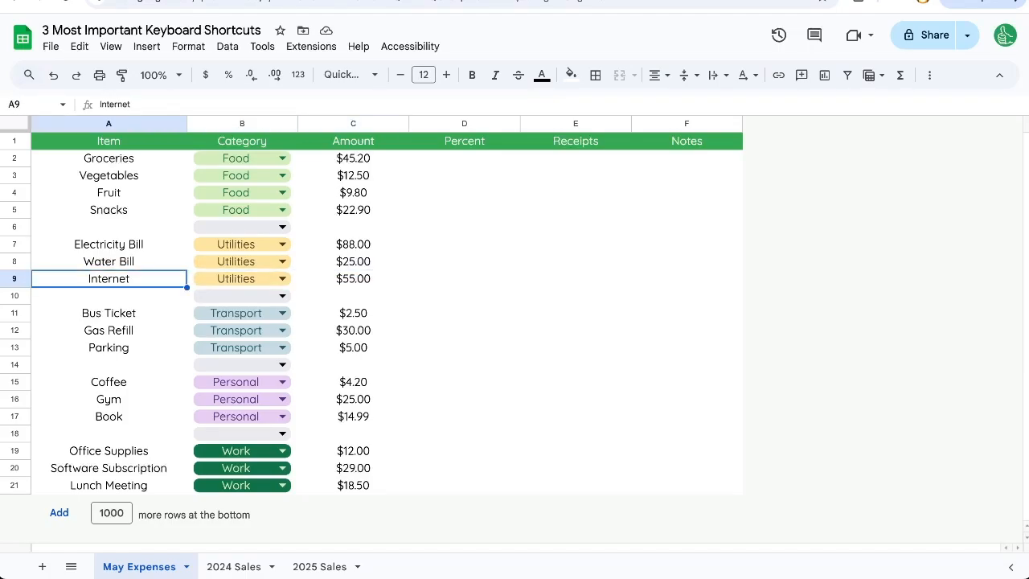
# Step: Move cell by cell across to the Amount column and down to its last entry in C21
pyautogui.press('Right')
pyautogui.press('Right')
pyautogui.press('Right')
pyautogui.press('Left')
pyautogui.press('Down')
pyautogui.press('Down')
pyautogui.press('Down')
pyautogui.press('Down')
pyautogui.press('Down')
pyautogui.press('Down')
pyautogui.press('Down')
pyautogui.press('Down')
pyautogui.press('Down')
pyautogui.press('Down')
pyautogui.press('Down')
pyautogui.press('Down')
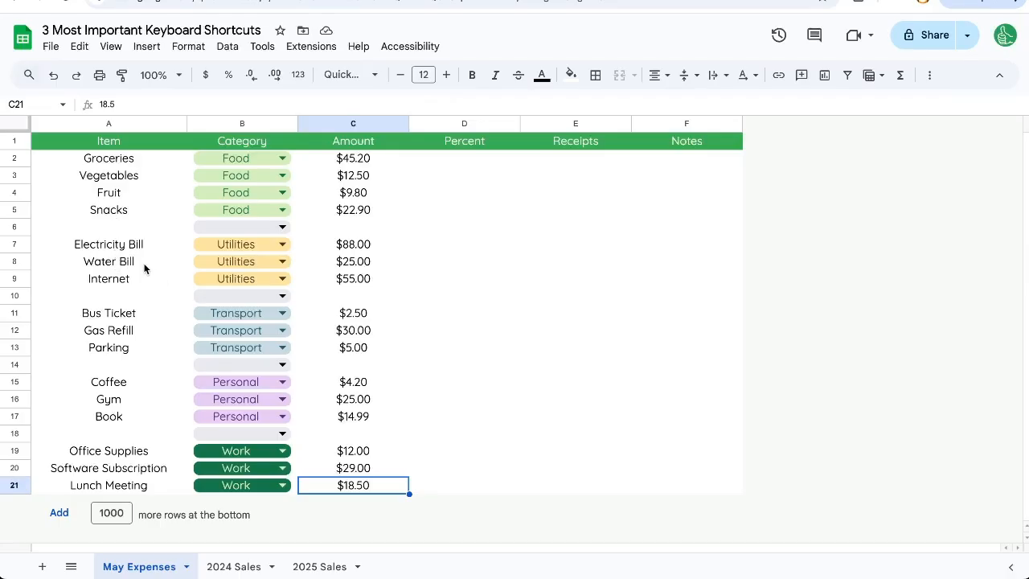
# Step: Select the food items in A2:A5, and move the selection to Electricity Bill
pyautogui.click(131, 197)
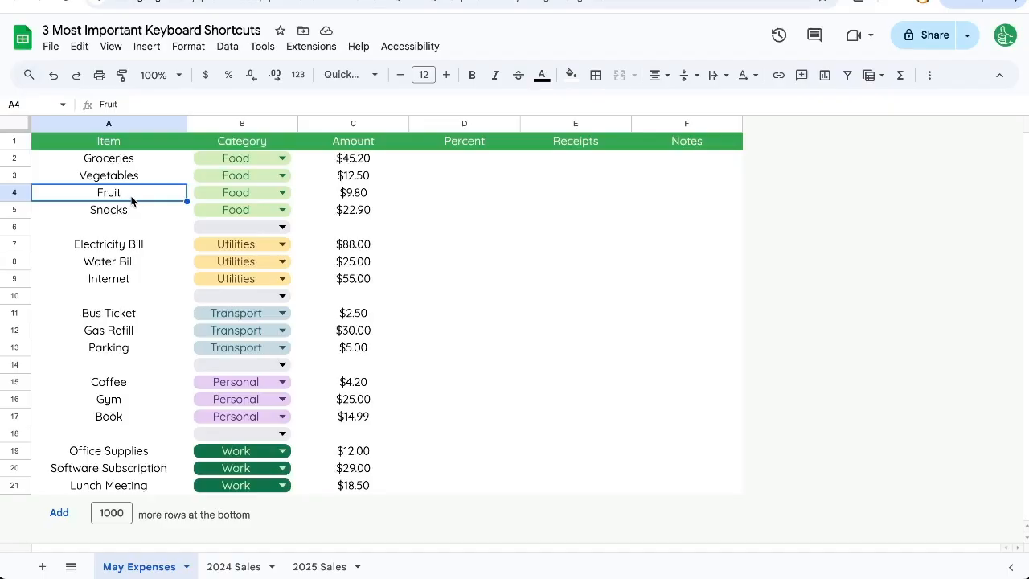
pyautogui.press('Down')
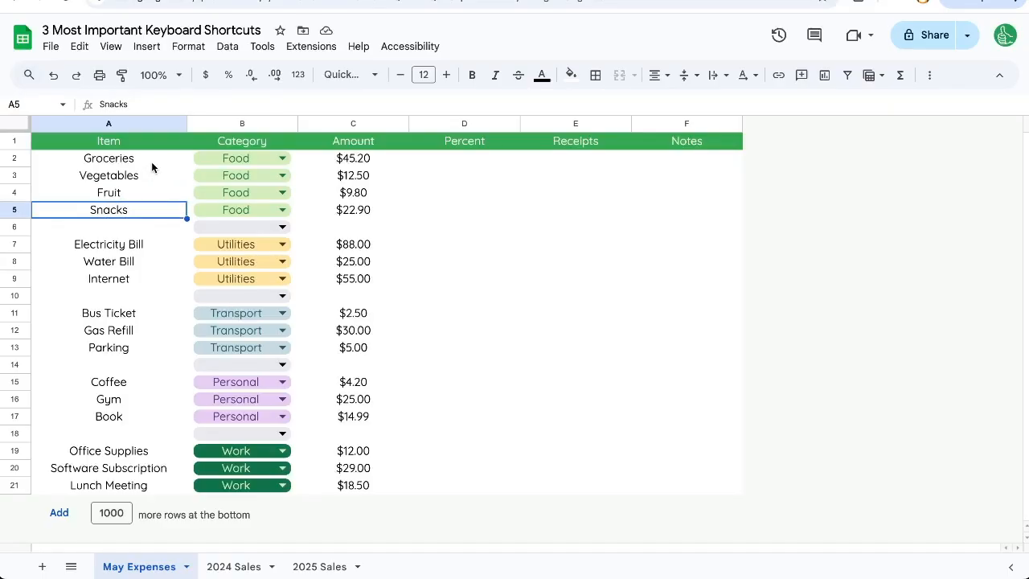
pyautogui.moveTo(151, 161); pyautogui.dragTo(145, 211)
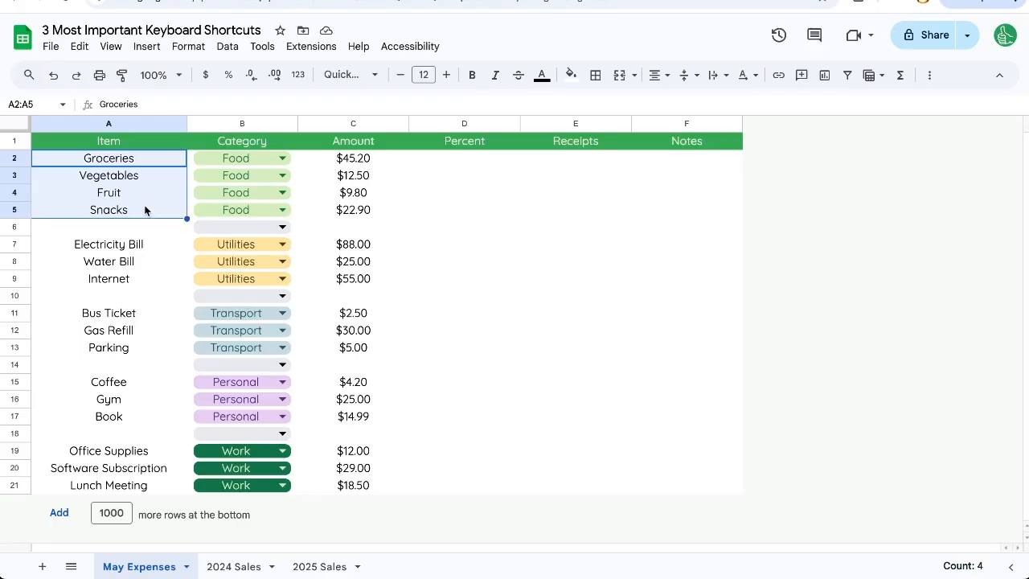
pyautogui.moveTo(143, 160); pyautogui.dragTo(135, 211)
pyautogui.click(122, 230)
pyautogui.click(125, 245)
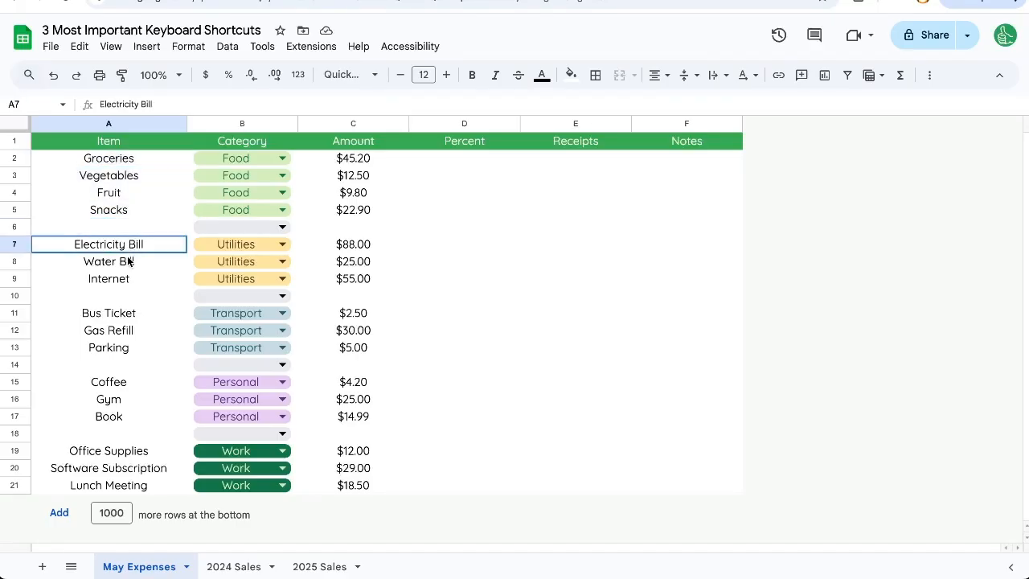
# Step: Clear the transport entries and their adjoining blank rows in A10:C14
pyautogui.moveTo(128, 262); pyautogui.dragTo(351, 366)
pyautogui.click(127, 292)
pyautogui.press('Delete')
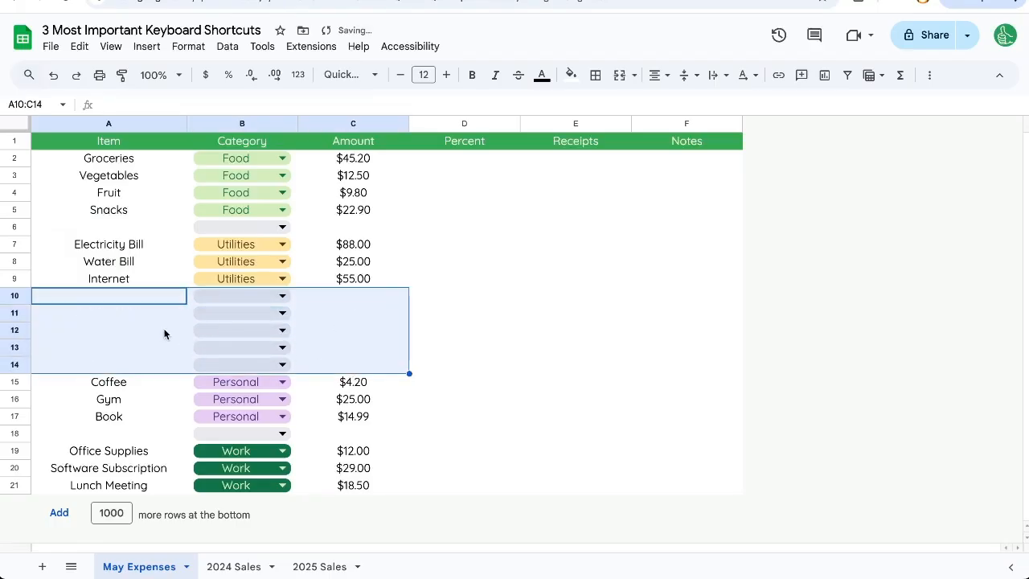
# Step: Move cell by cell from Snacks down the Item column, and return around the cleared rows to A11
pyautogui.click(161, 331)
pyautogui.click(108, 213)
pyautogui.press('Down')
pyautogui.press('Down')
pyautogui.press('Down')
pyautogui.press('Down')
pyautogui.press('Down')
pyautogui.press('Down')
pyautogui.press('Down')
pyautogui.press('Down')
pyautogui.press('Down')
pyautogui.press('Down')
pyautogui.press('Down')
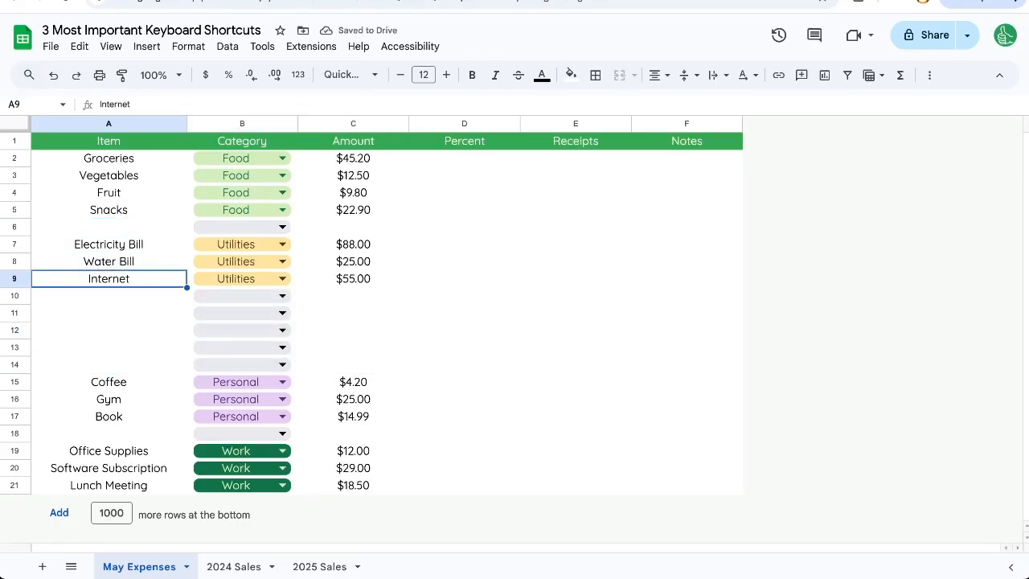
pyautogui.press('Up')
pyautogui.press('Up')
pyautogui.press('Right')
pyautogui.press('Right')
pyautogui.press('Up')
pyautogui.press('Up')
pyautogui.press('Up')
pyautogui.press('Left')
pyautogui.press('Left')
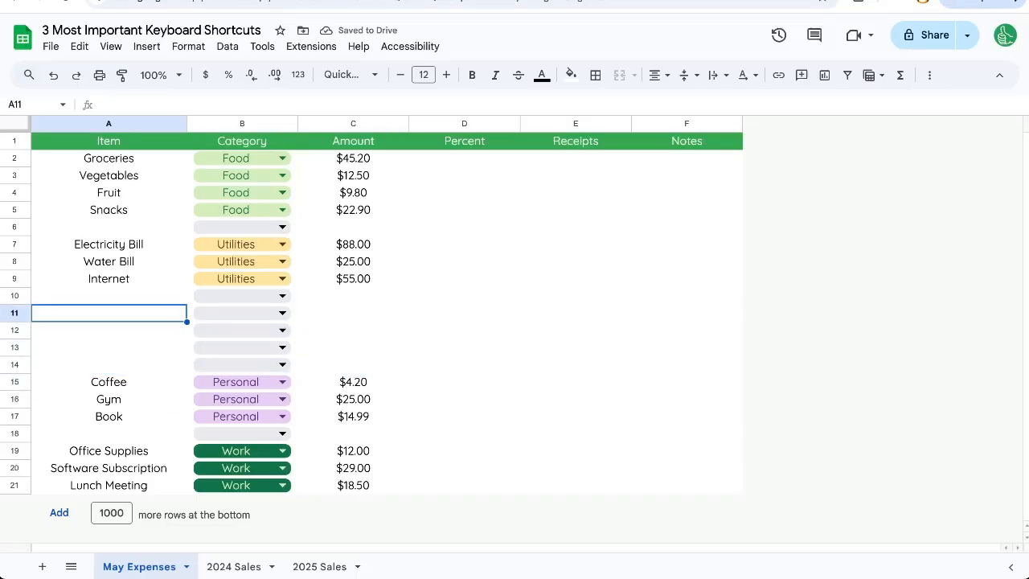
# Step: Move up the Item column one cell at a time to the header in A1
pyautogui.press('Down')
pyautogui.press('Down')
pyautogui.press('Up')
pyautogui.press('Up')
pyautogui.press('Up')
pyautogui.press('Up')
pyautogui.press('Up')
pyautogui.press('Up')
pyautogui.press('Up')
pyautogui.press('Up')
pyautogui.press('Up')
pyautogui.press('Up')
pyautogui.press('Up')
pyautogui.press('Up')
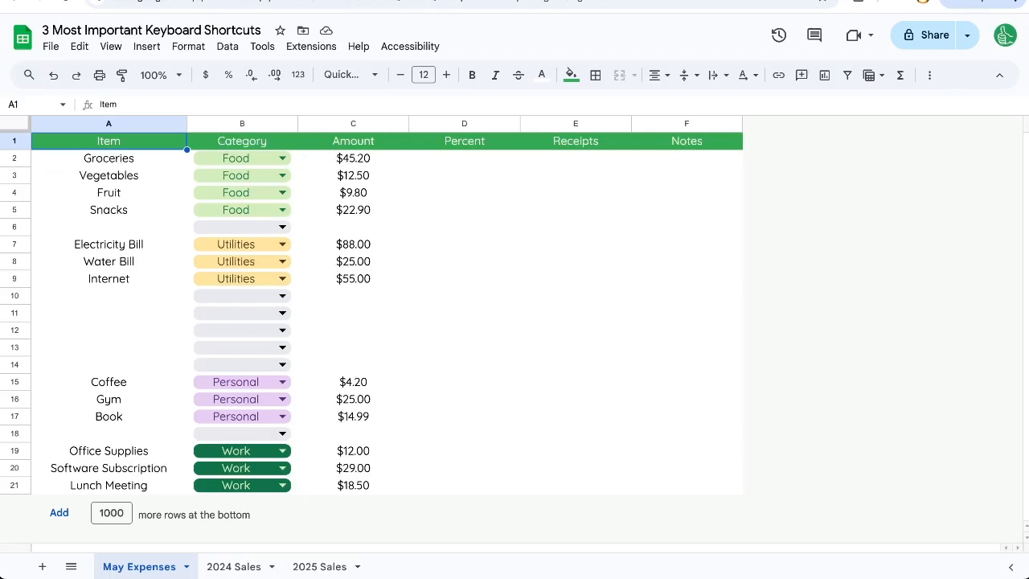
# Step: Jump down the Item column from the header through each data block's edge to Coffee in A15
pyautogui.hotkey('ctrl', 'Down')
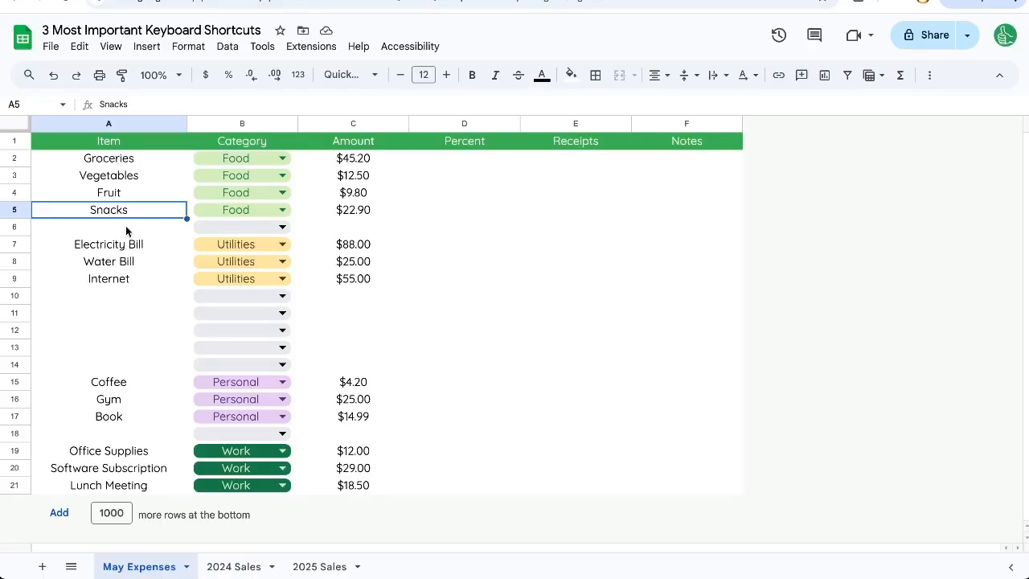
pyautogui.hotkey('ctrl', 'Down')
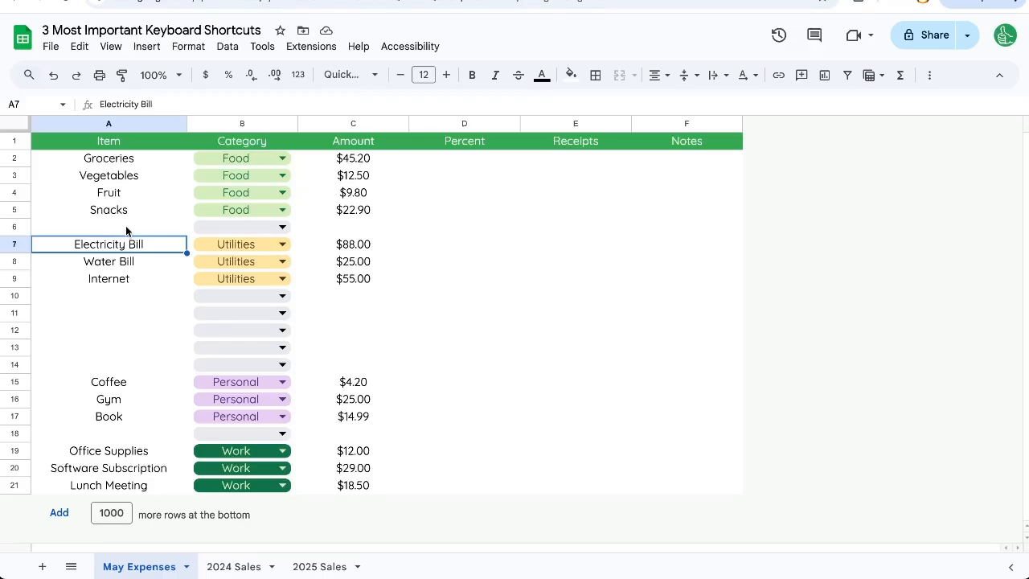
pyautogui.hotkey('ctrl', 'Down')
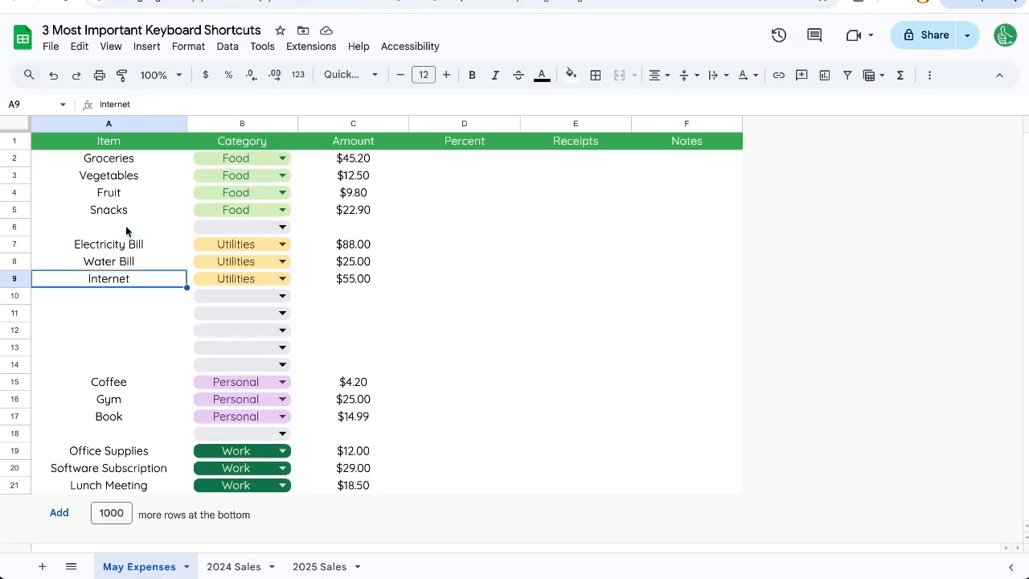
pyautogui.hotkey('ctrl', 'Down')
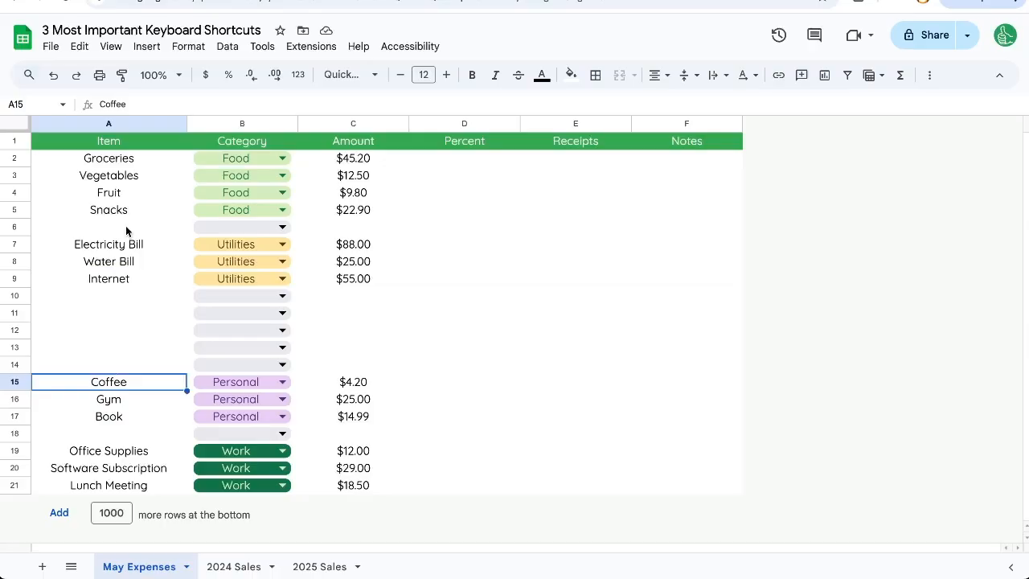
# Step: Select the empty Item cells A10:A14, and extend a selection downward again from A10
pyautogui.moveTo(129, 295); pyautogui.dragTo(122, 344)
pyautogui.hotkey('shift', 'Down')
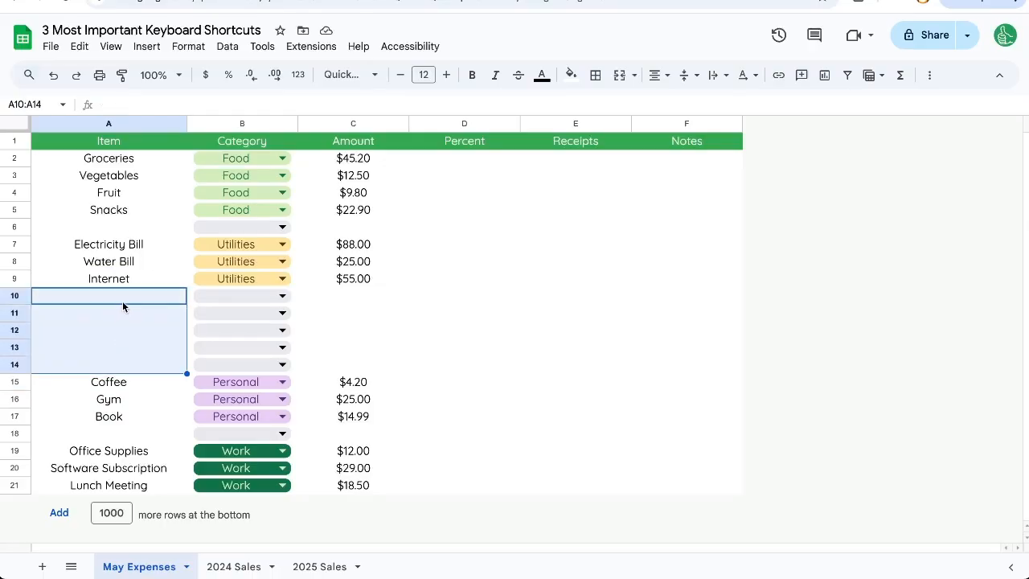
pyautogui.click(120, 298)
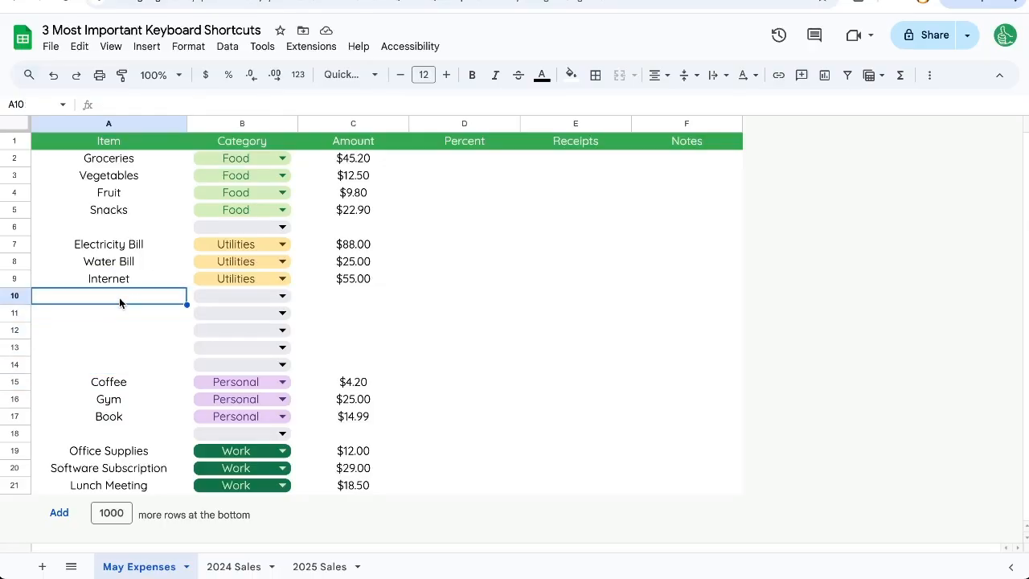
pyautogui.hotkey('shift', 'Down')
pyautogui.hotkey('shift', 'Down')
pyautogui.hotkey('shift', 'Down')
# Step: Jump from the empty cell A12 down to the next filled Item cell
pyautogui.click(124, 331)
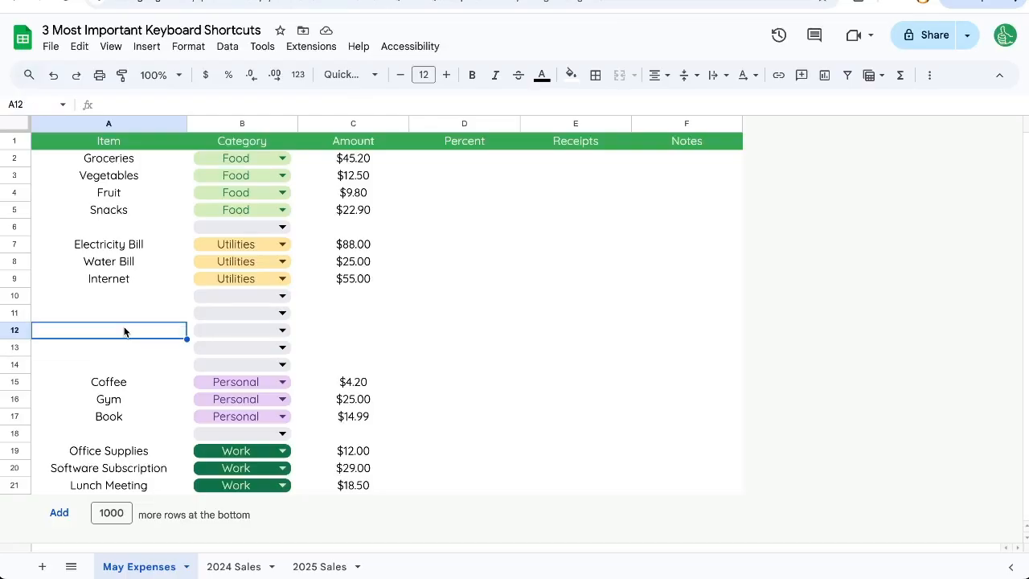
pyautogui.hotkey('ctrl', 'Down')
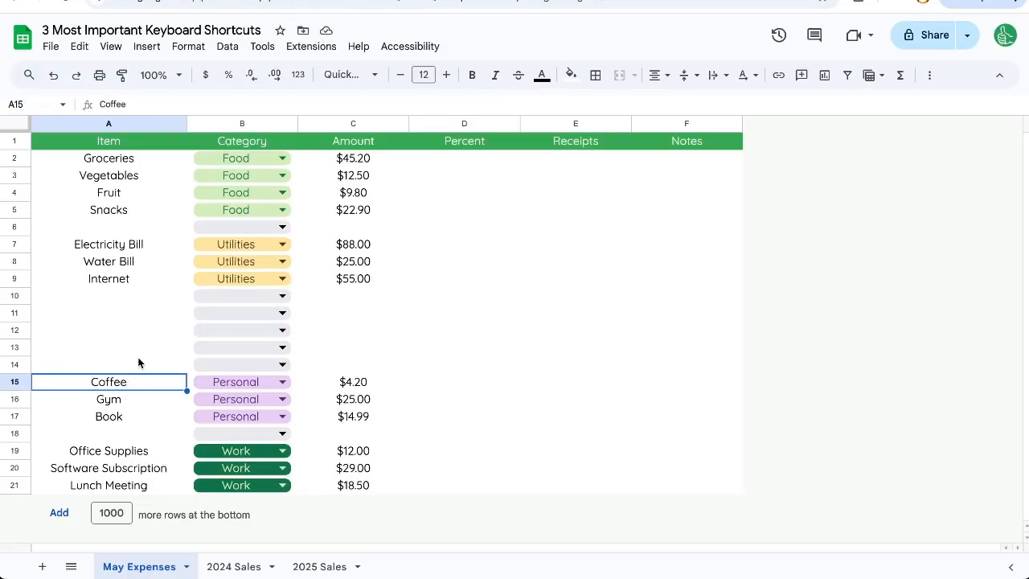
# Step: Select the empty cells A10:C10 below the utilities block
pyautogui.click(132, 318)
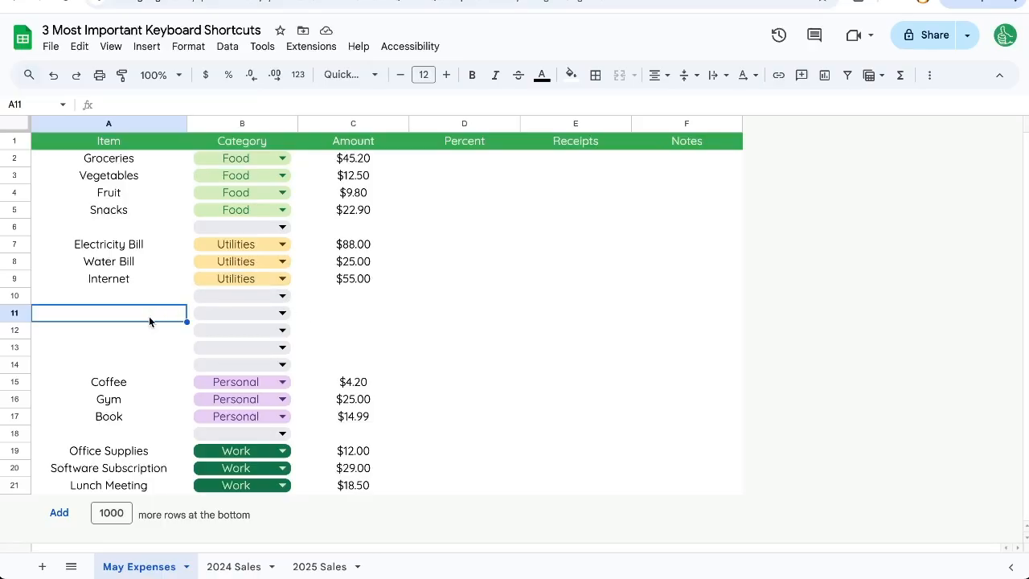
pyautogui.click(134, 263)
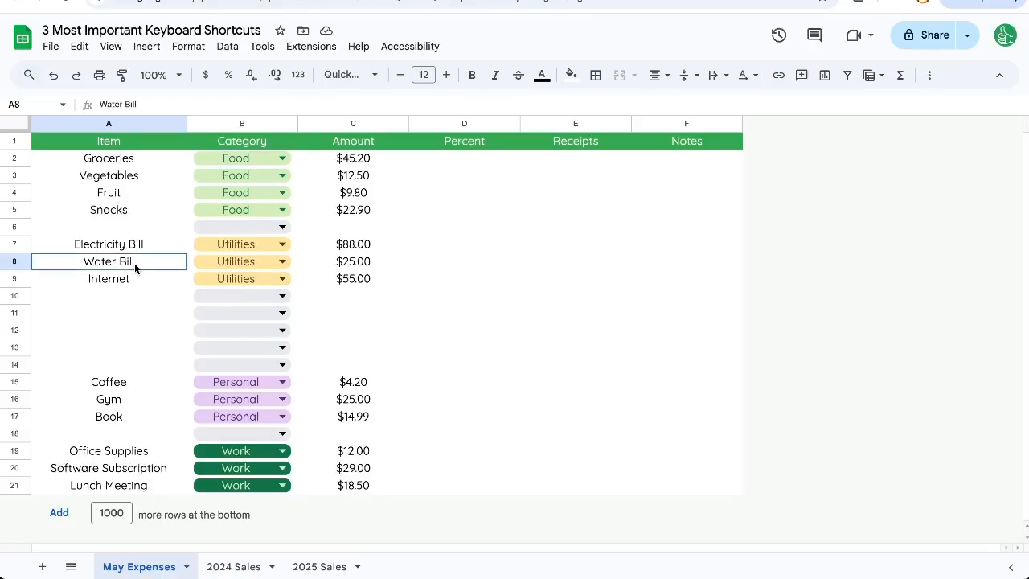
pyautogui.moveTo(121, 296); pyautogui.dragTo(336, 304)
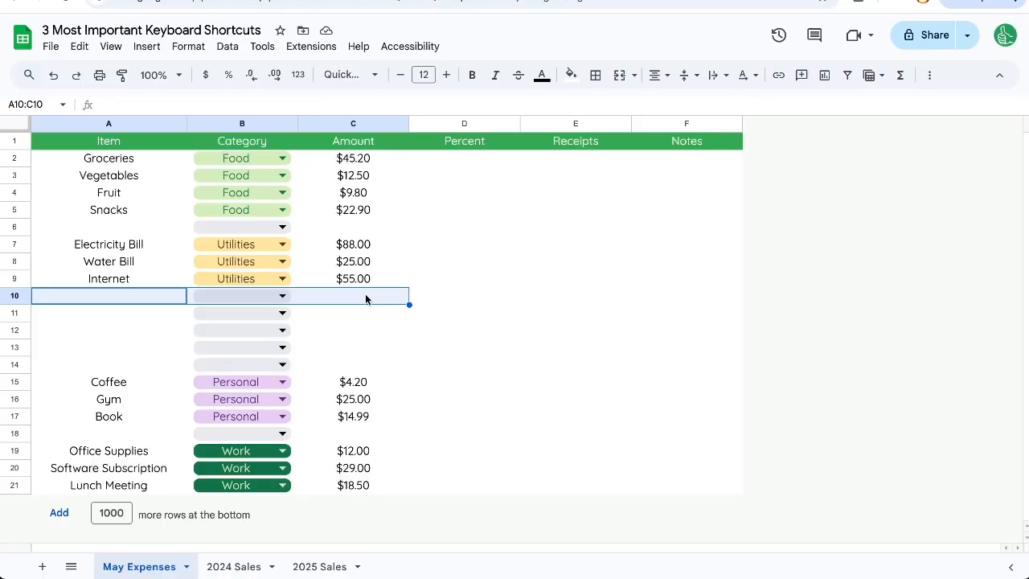
# Step: Jump from Internet down through the Personal block's edges, and back up to Electricity Bill in A7
pyautogui.click(163, 278)
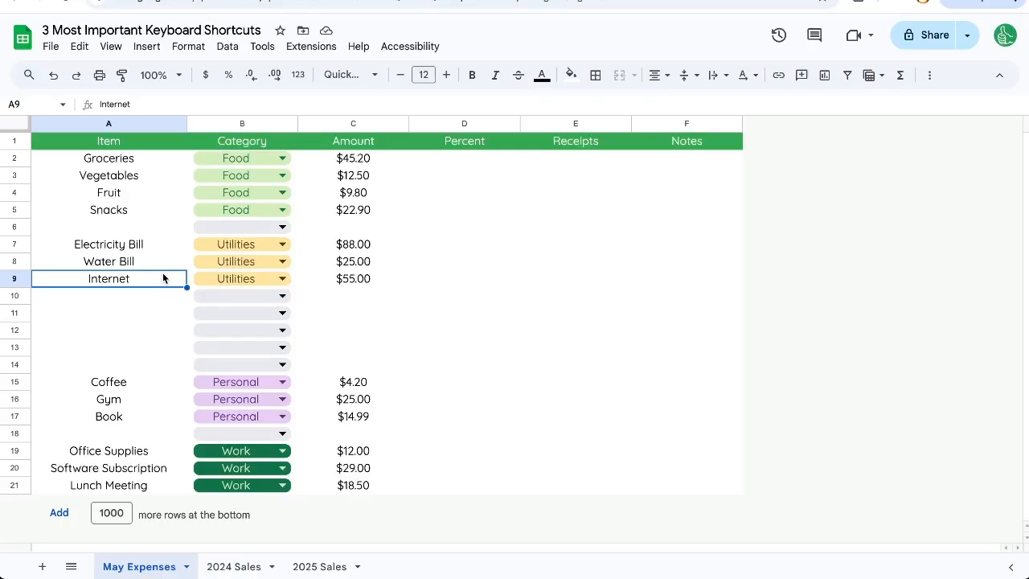
pyautogui.hotkey('ctrl', 'Down')
pyautogui.hotkey('ctrl', 'Down')
pyautogui.hotkey('ctrl', 'Up')
pyautogui.hotkey('ctrl', 'Up')
pyautogui.hotkey('ctrl', 'Up')
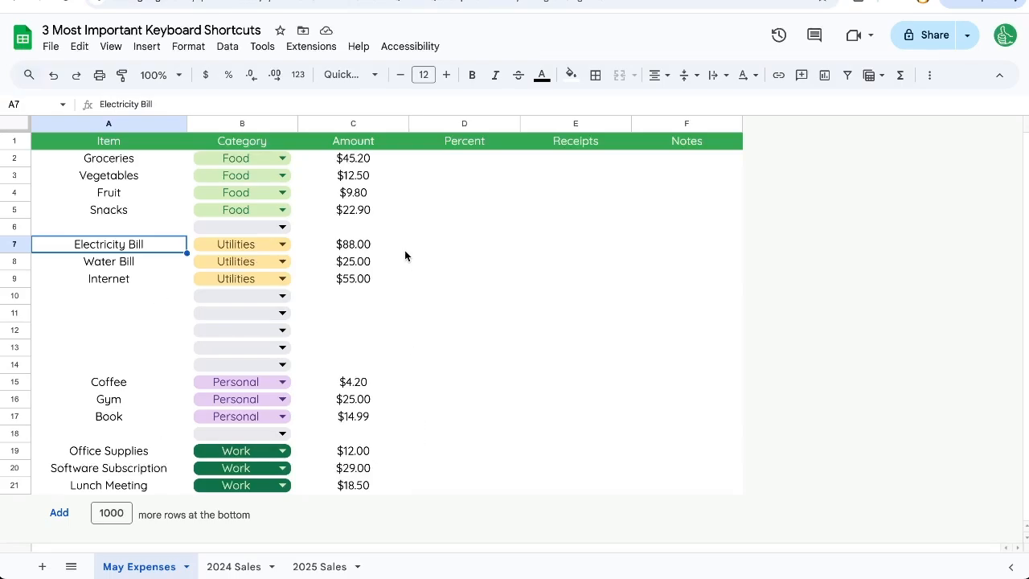
# Step: Write the formula =C2/sum(C:C) in cell D2 of the Percent column
pyautogui.click(450, 160)
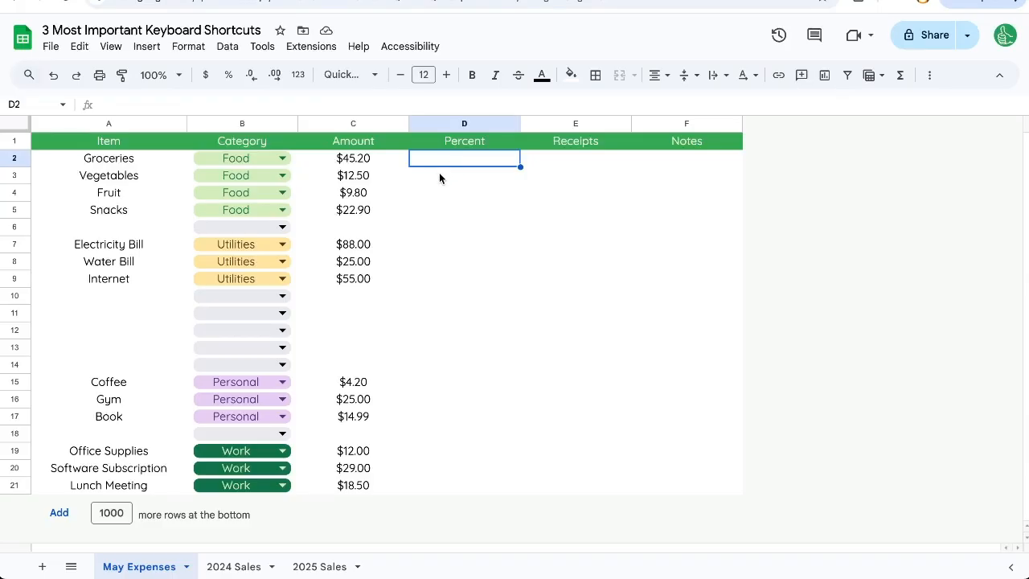
pyautogui.click(365, 159)
pyautogui.click(466, 163)
pyautogui.write('=')
pyautogui.click(358, 159)
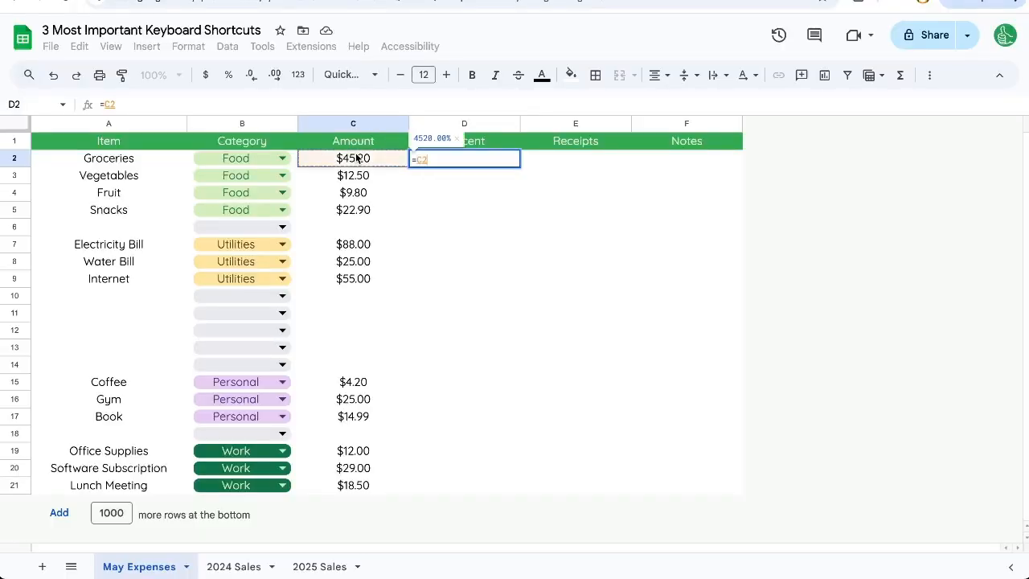
pyautogui.write('/')
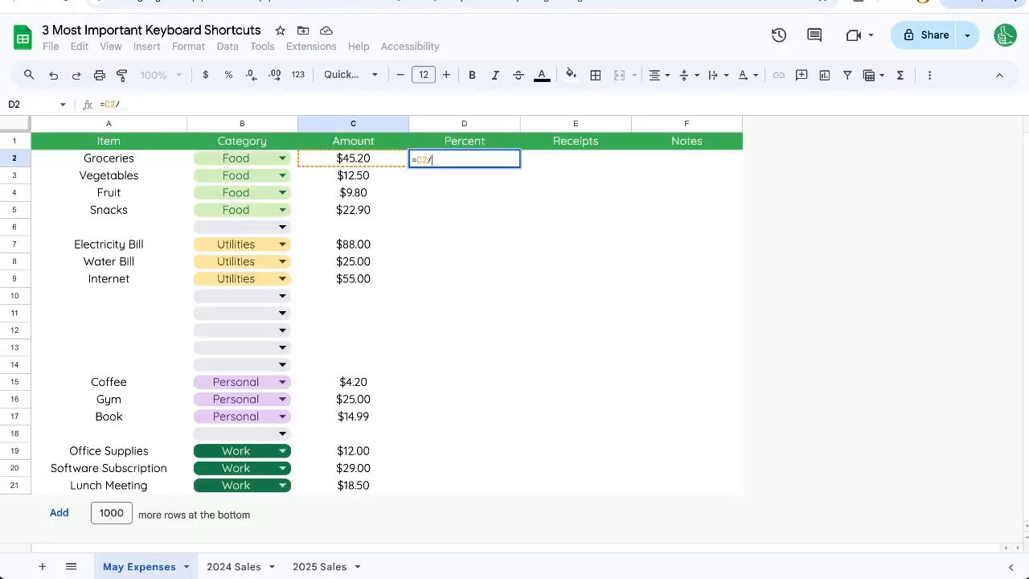
pyautogui.write('sum(')
pyautogui.click(363, 126)
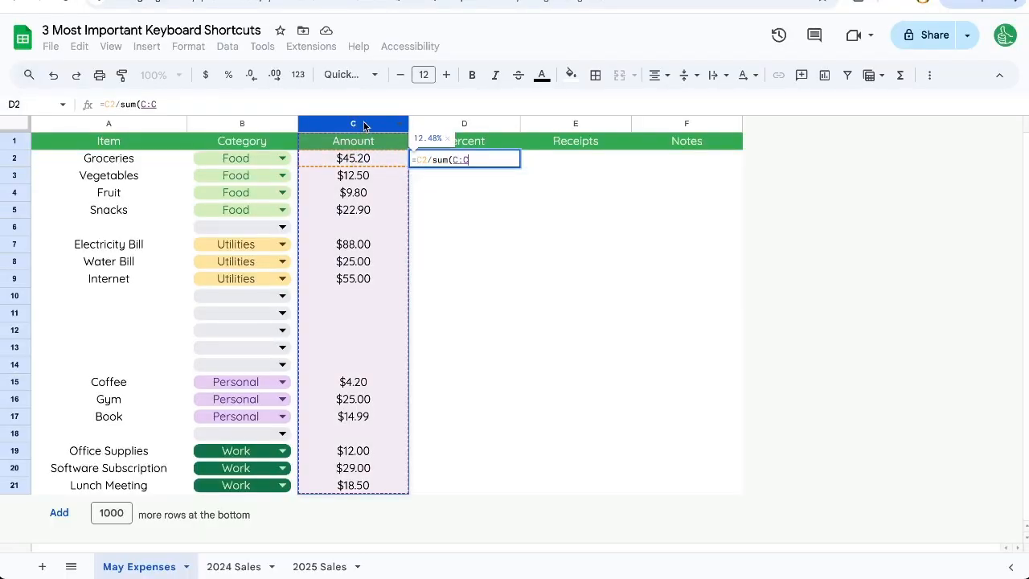
pyautogui.write(')')
# Step: Make the sum range absolute as $C:$C in D2's formula, and autofill the formula down the Percent column to row 21
pyautogui.press('Left')
pyautogui.press('Left')
pyautogui.press('Left')
pyautogui.press('Left')
pyautogui.write('$')
pyautogui.press('Right')
pyautogui.press('Right')
pyautogui.write('$')
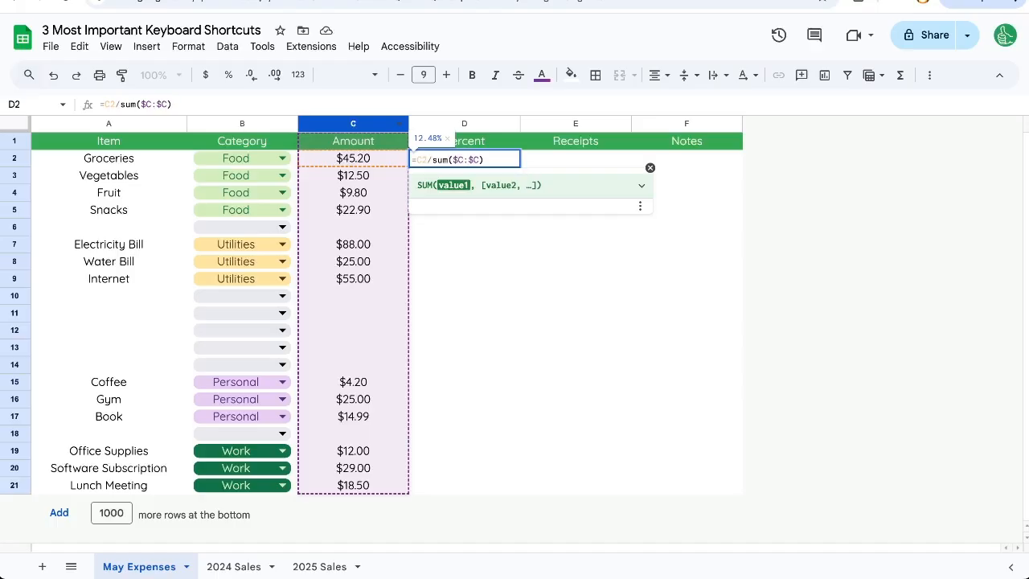
pyautogui.press('Return')
pyautogui.hotkey('ctrl', 'Return')
pyautogui.press('Up')
pyautogui.press('Up')
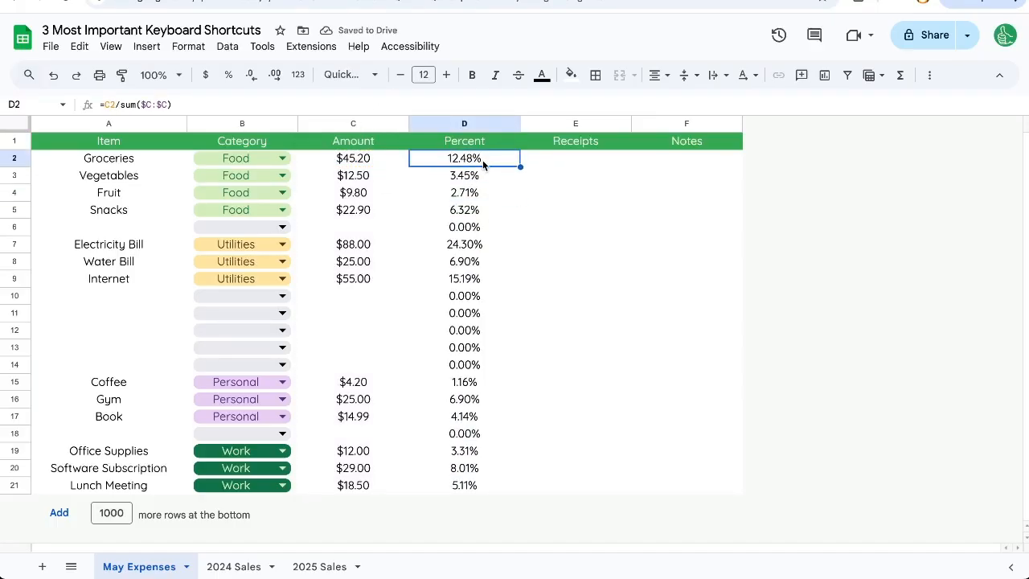
# Step: Replace the formula in D2 with its calculated value by copying the cell and pasting values only
pyautogui.click(194, 102)
pyautogui.hotkey('shift', 'Home')
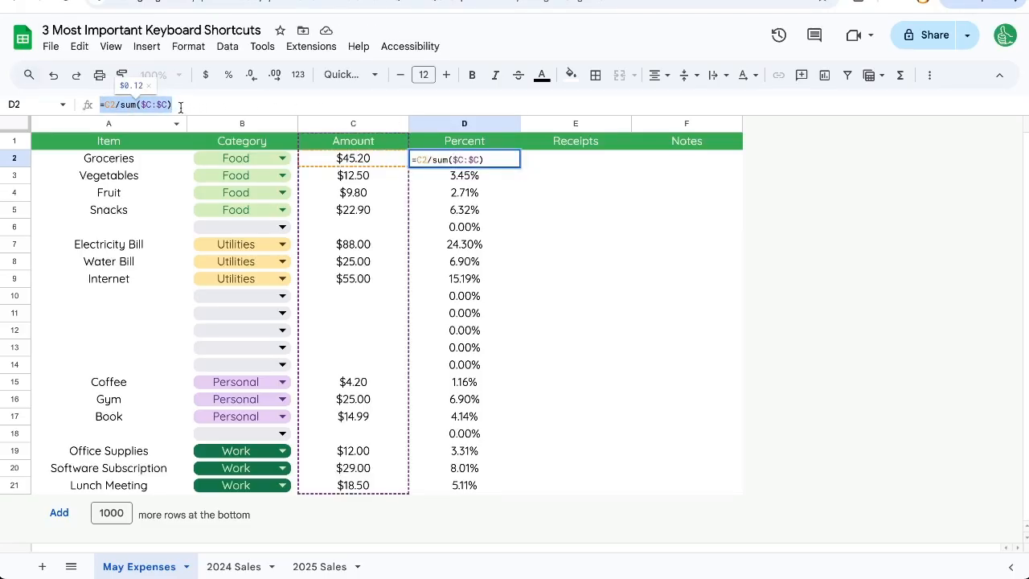
pyautogui.press('Escape')
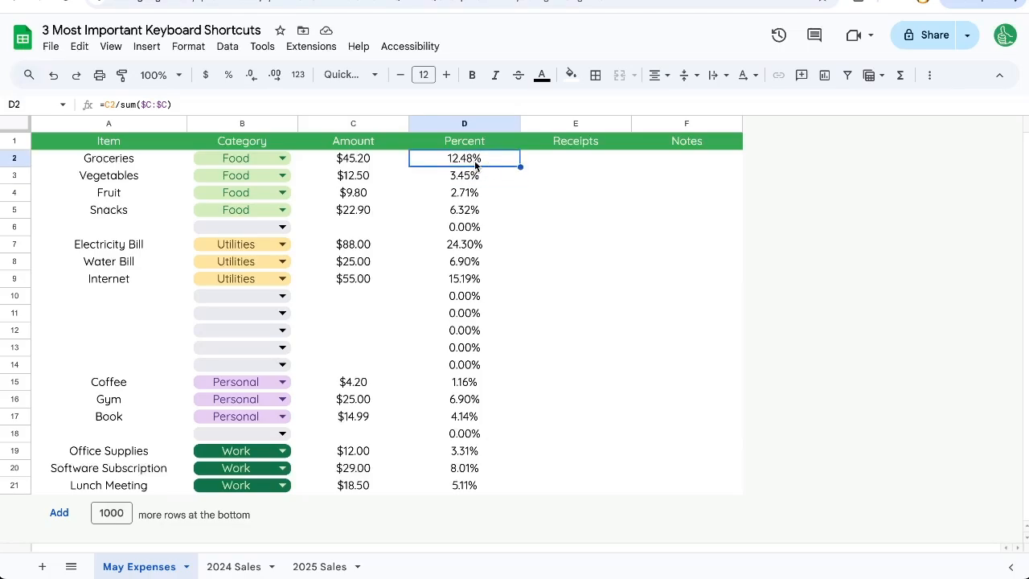
pyautogui.hotkey('ctrl', 'c')
pyautogui.hotkey('ctrl', 'shift', 'v')
pyautogui.tripleClick(206, 106)
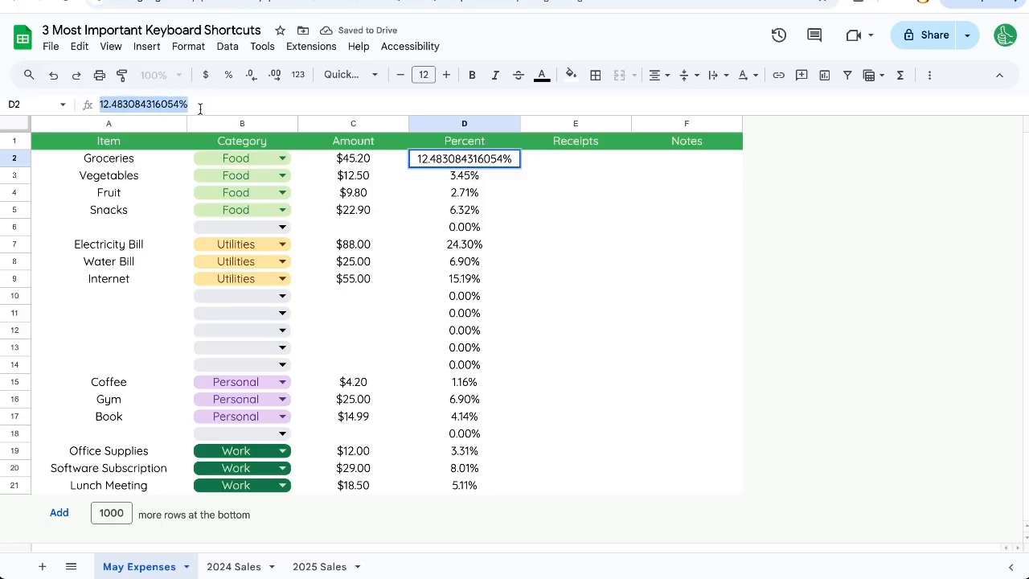
pyautogui.press('Escape')
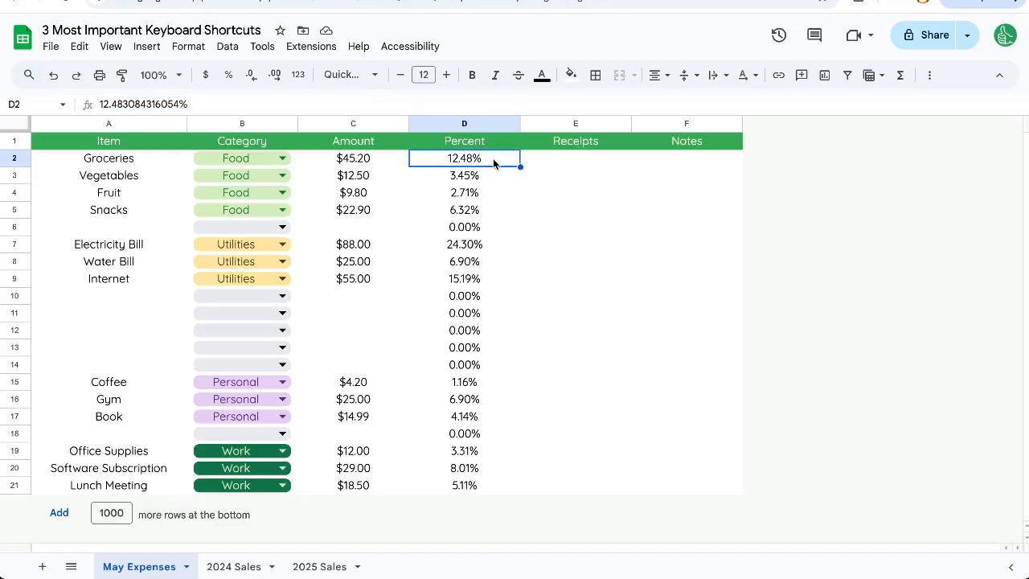
# Step: Paste the copied D2 value into each cell from D3 to D6, and return to D2
pyautogui.press('Down')
pyautogui.hotkey('ctrl', 'v')
pyautogui.press('Down')
pyautogui.hotkey('ctrl', 'v')
pyautogui.press('Down')
pyautogui.hotkey('ctrl', 'v')
pyautogui.press('Down')
pyautogui.hotkey('ctrl', 'v')
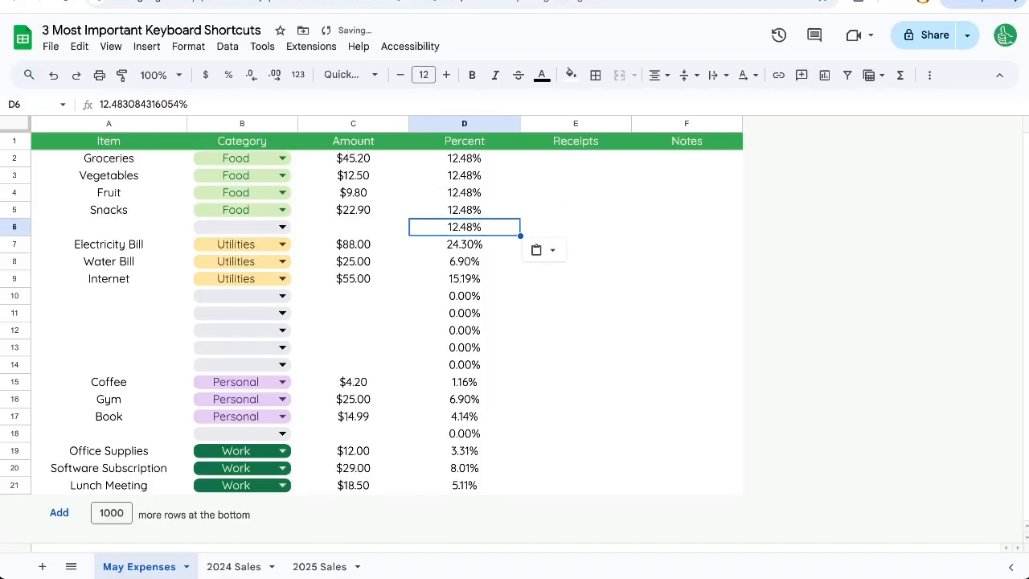
pyautogui.press('Up')
pyautogui.press('Up')
pyautogui.press('Up')
pyautogui.press('Up')
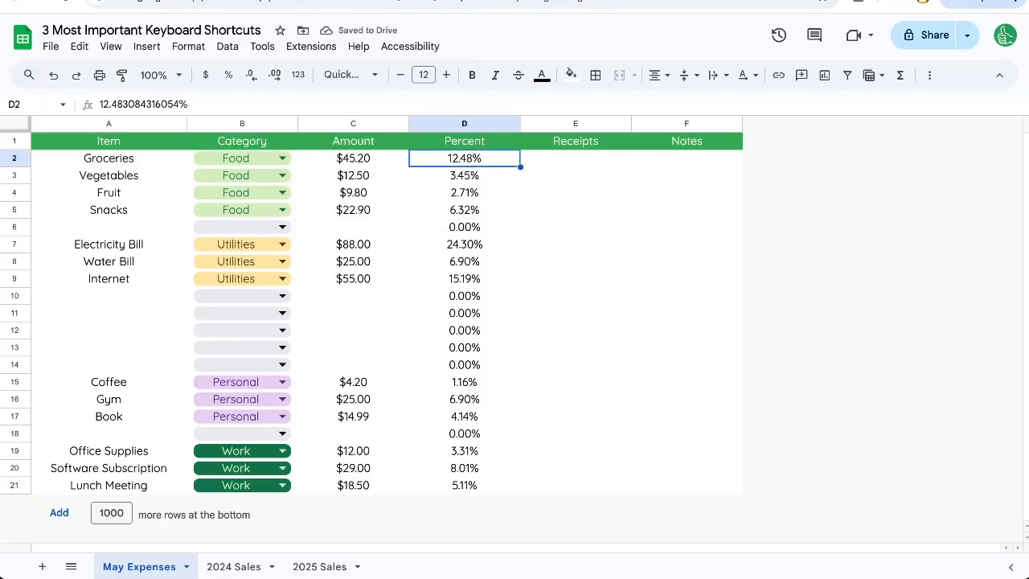
# Step: Select D2:D21 and convert the Percent formulas to plain values in place with a values-only paste
pyautogui.hotkey('ctrl', 'shift', 'Down')
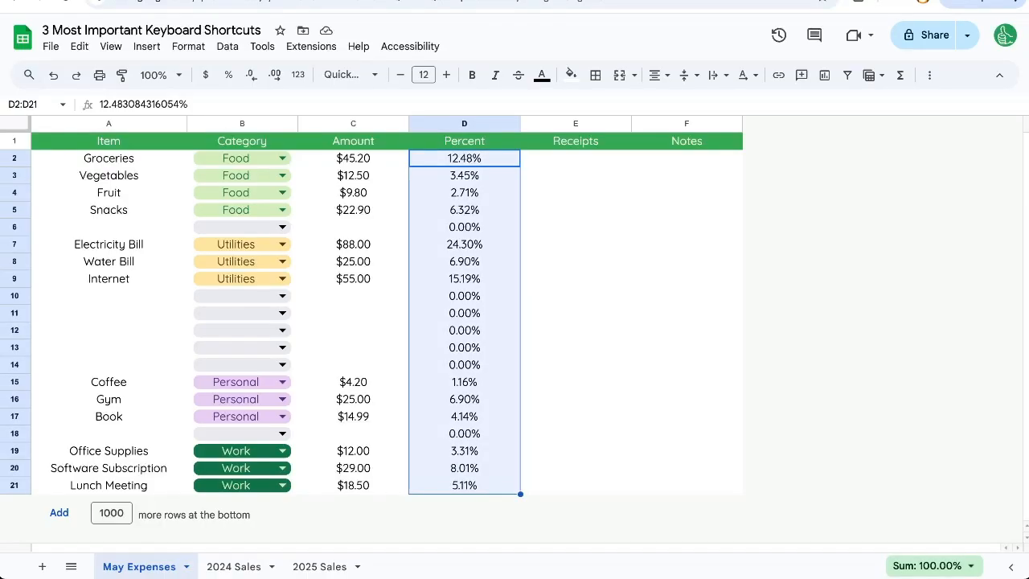
pyautogui.click(593, 158)
pyautogui.moveTo(471, 159); pyautogui.dragTo(482, 486)
pyautogui.click(496, 160)
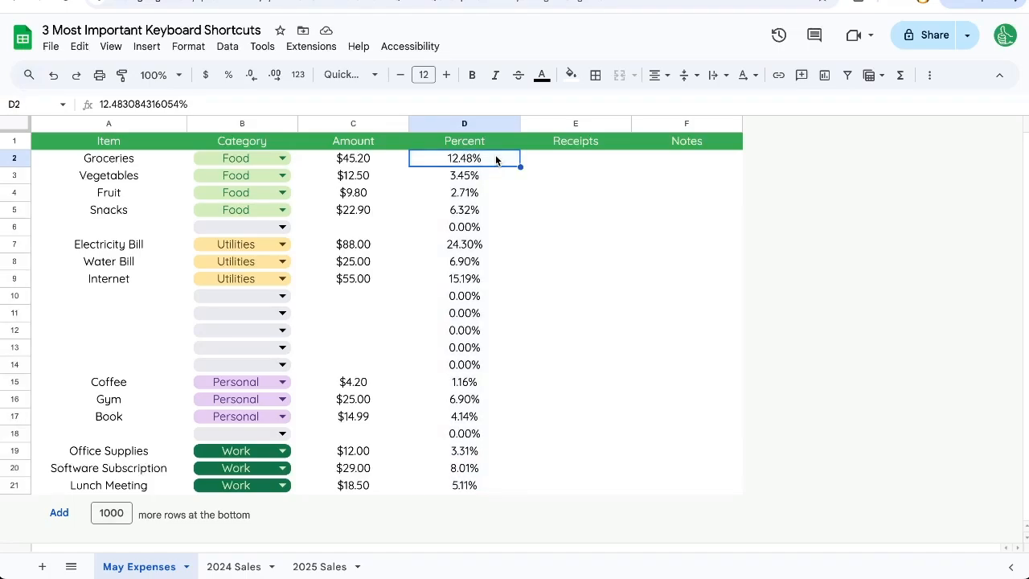
pyautogui.hotkey('ctrl', 'shift', 'Down')
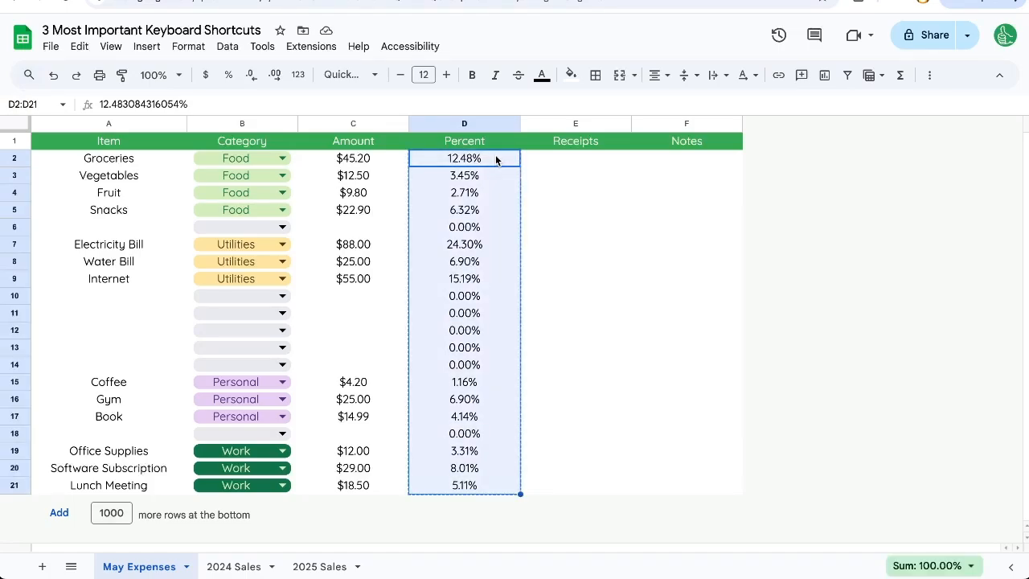
pyautogui.hotkey('ctrl', 'shift', 'v')
# Step: Check several cells across the Percent column to see whether they hold values or formulas
pyautogui.click(482, 191)
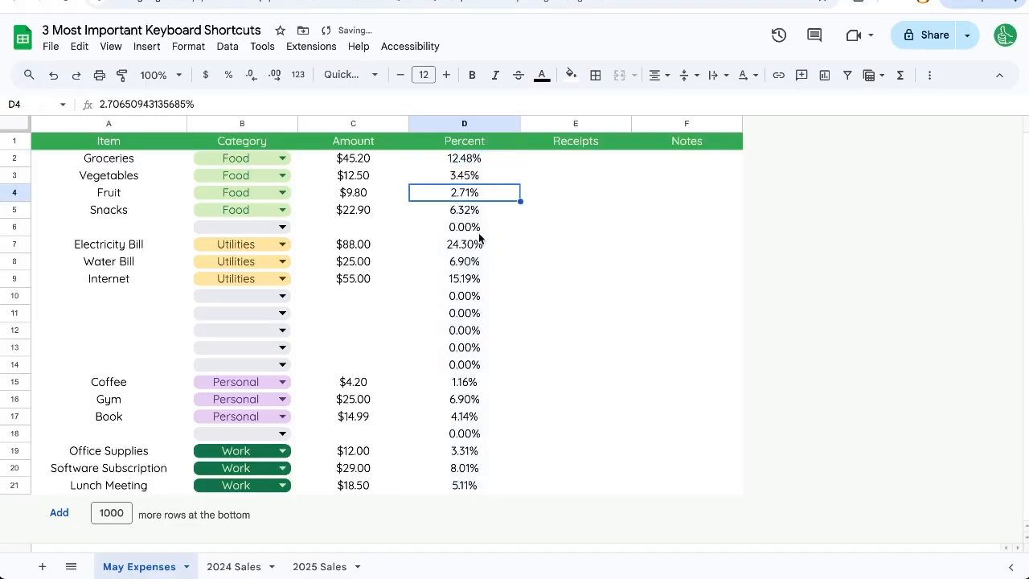
pyautogui.click(480, 229)
pyautogui.click(475, 347)
pyautogui.click(480, 400)
pyautogui.click(482, 245)
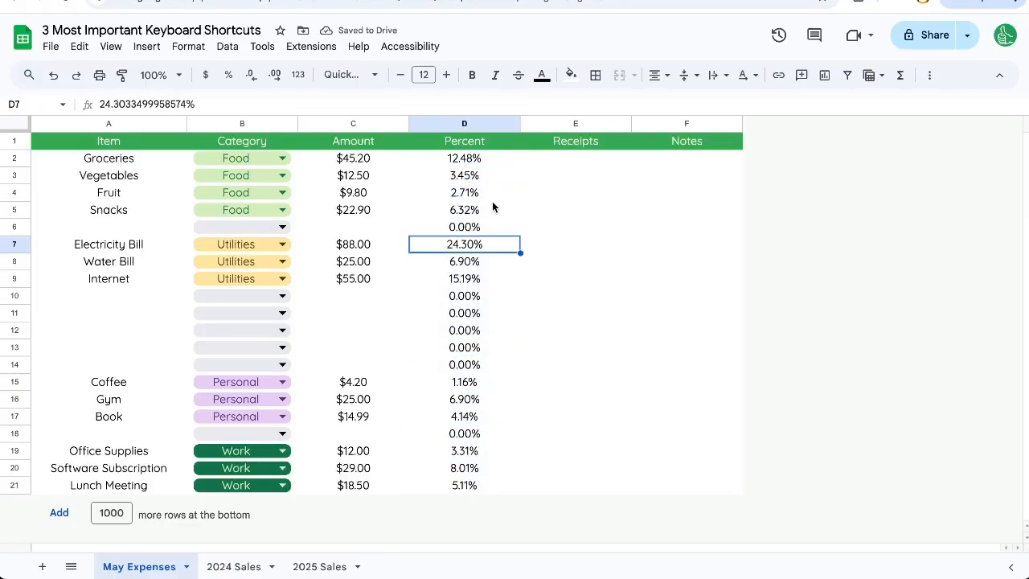
pyautogui.click(496, 196)
pyautogui.click(511, 160)
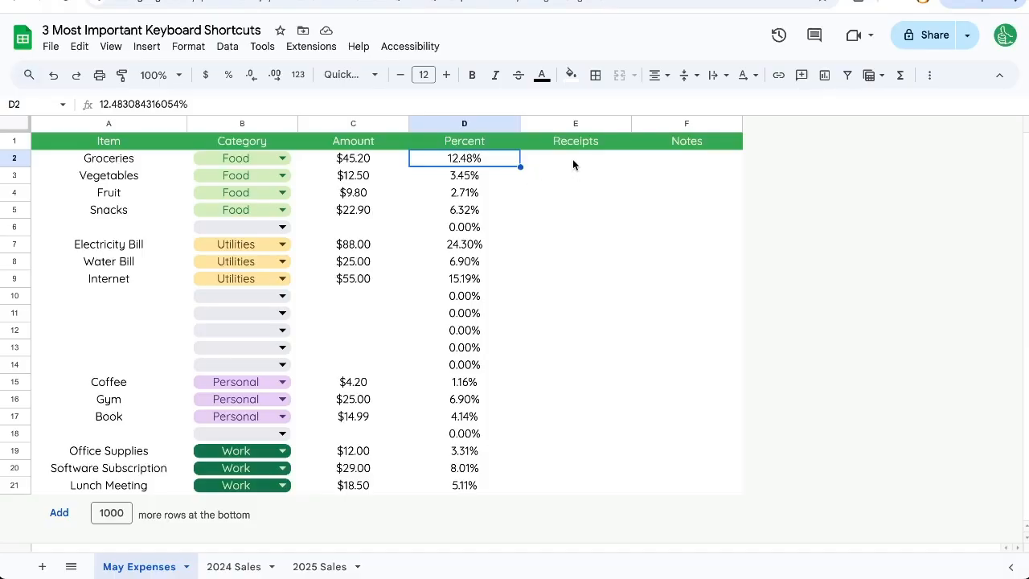
pyautogui.moveTo(461, 195); pyautogui.dragTo(459, 225)
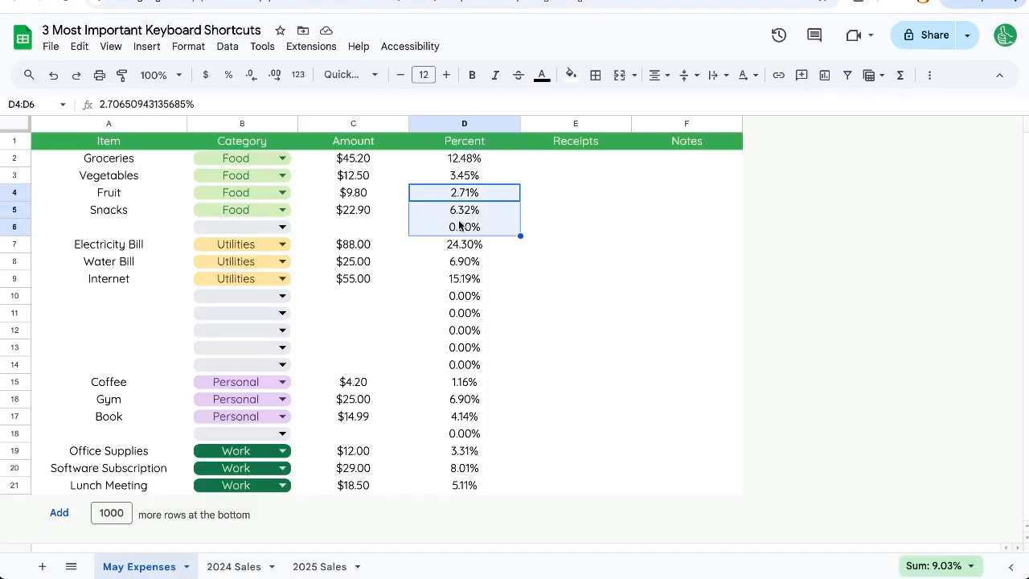
pyautogui.click(480, 167)
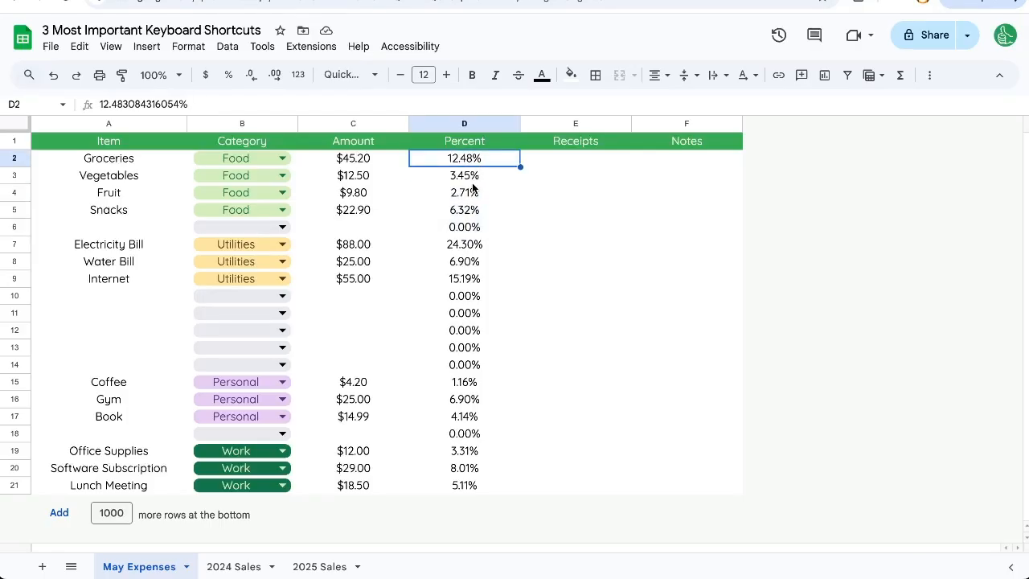
pyautogui.click(470, 213)
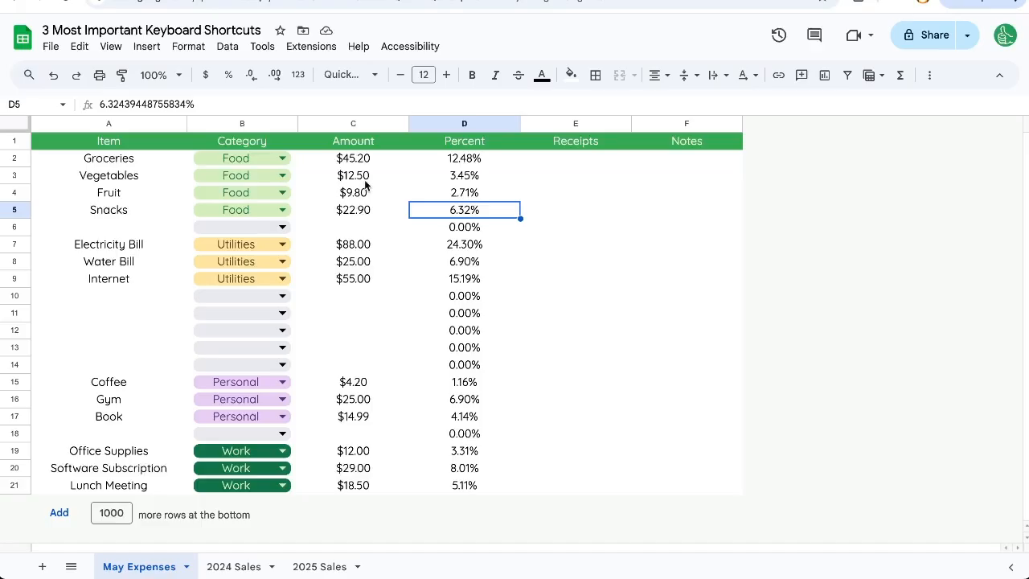
pyautogui.click(368, 217)
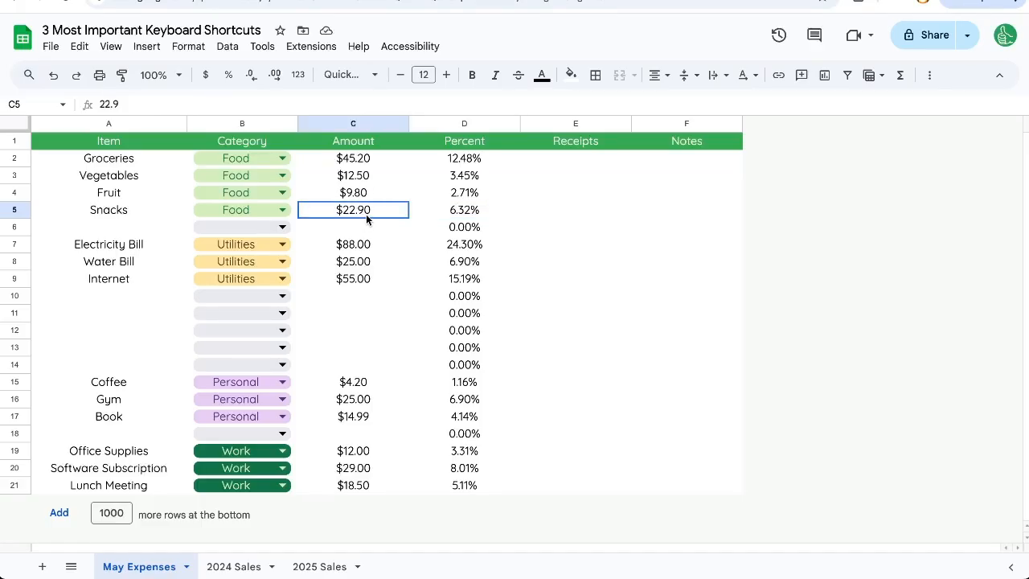
pyautogui.click(475, 213)
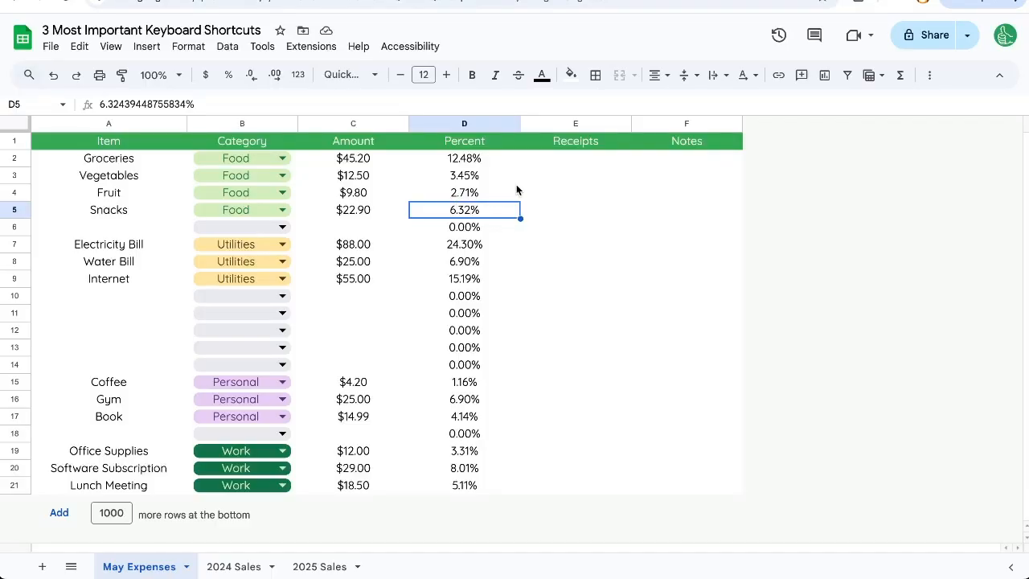
pyautogui.click(557, 175)
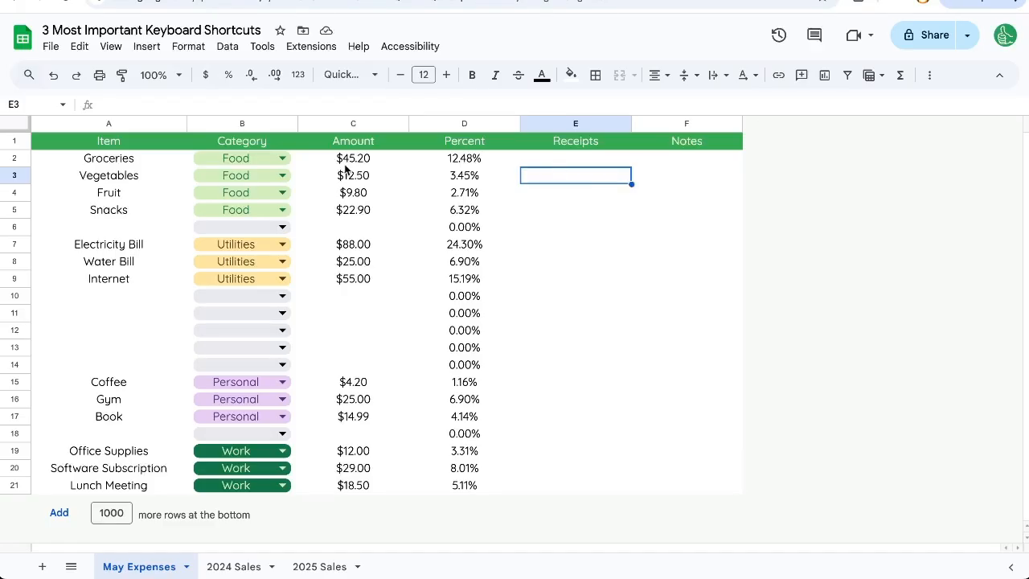
pyautogui.moveTo(346, 168); pyautogui.dragTo(441, 279)
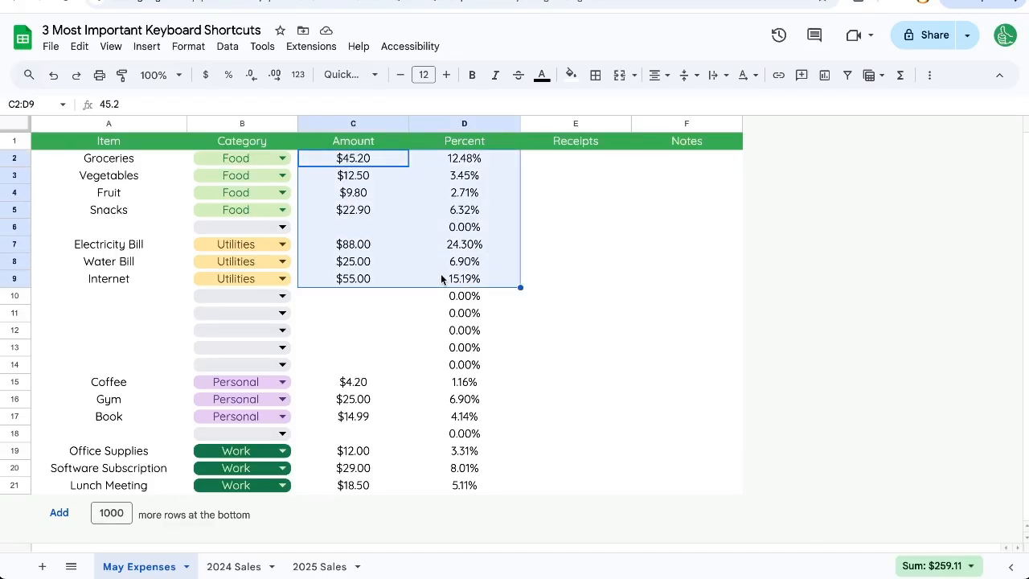
# Step: Start inserting a link in E2 of the Receipts column with the display text "folder of grocery receipt"
pyautogui.click(554, 165)
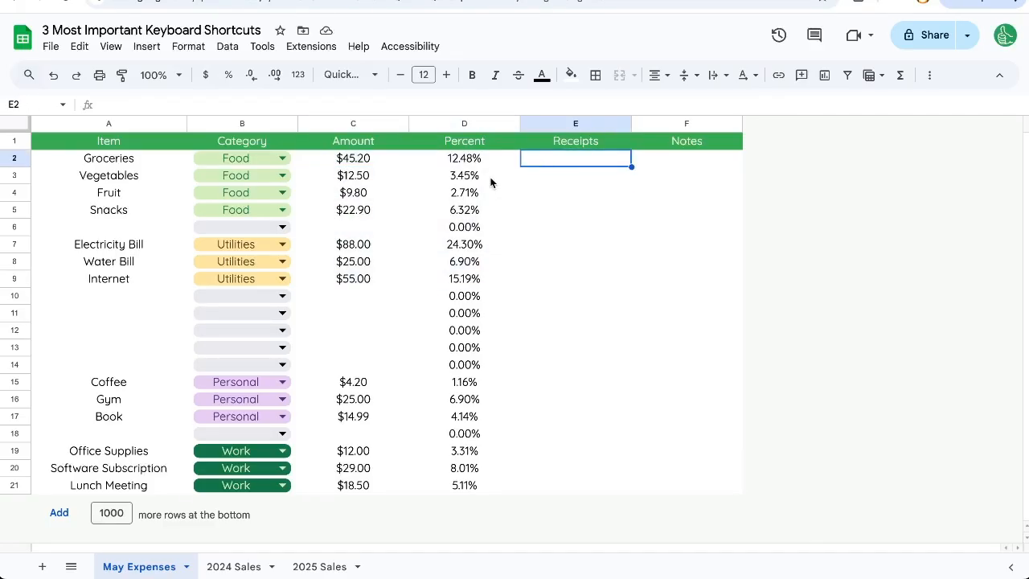
pyautogui.hotkey('ctrl', 'k')
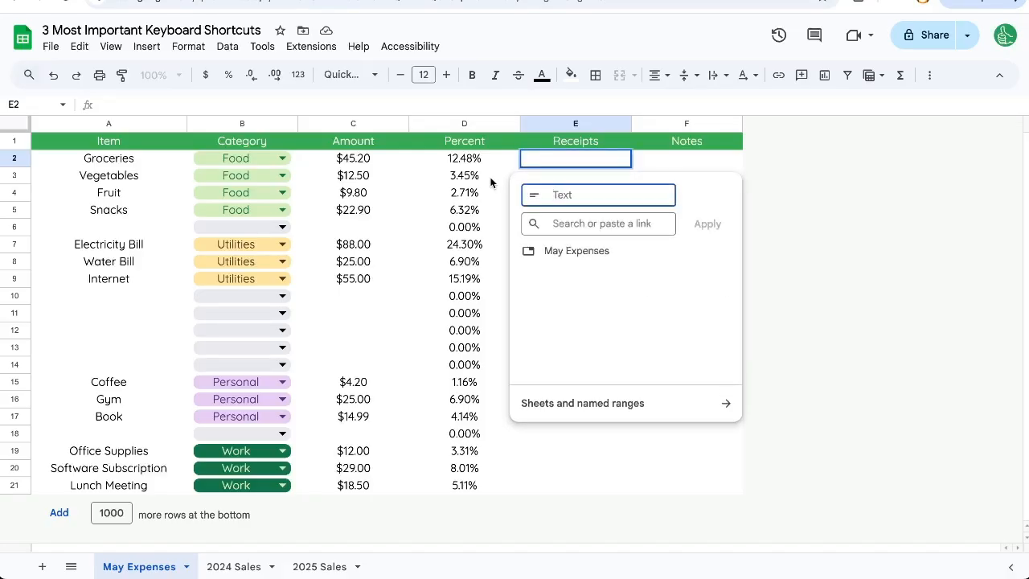
pyautogui.write('folder of grocery receipt')
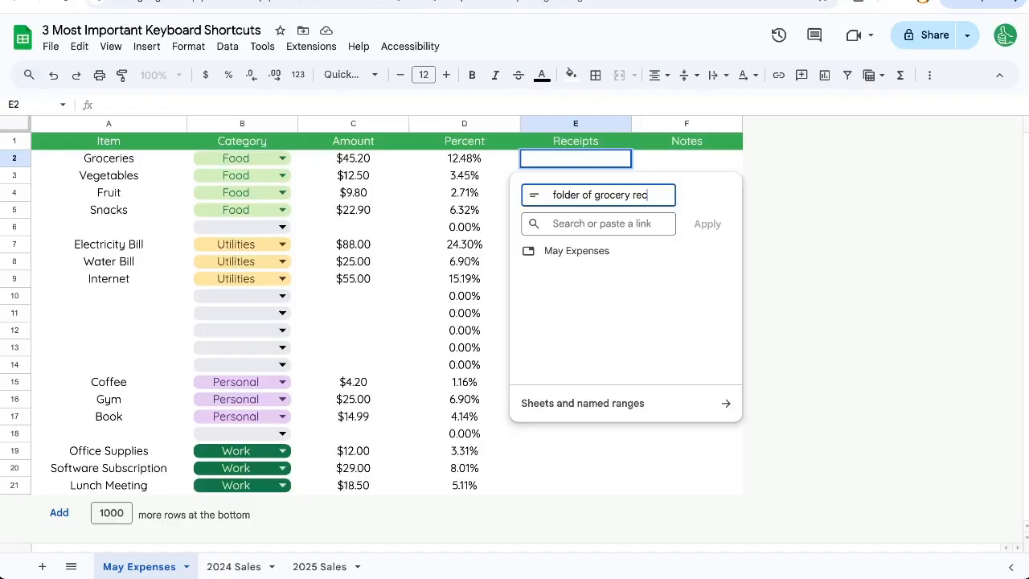
pyautogui.press('Tab')
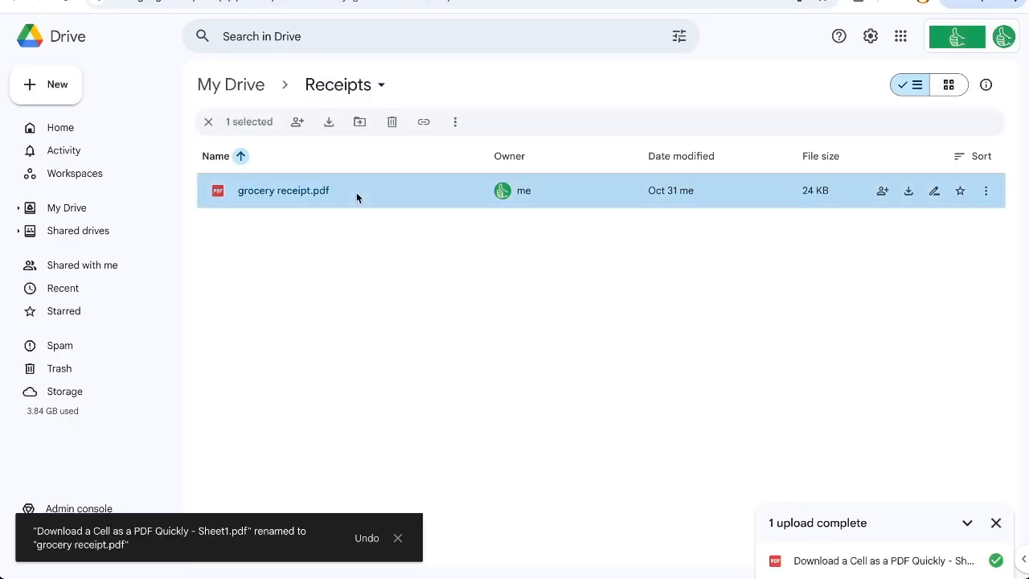
# Step: Copy the sharing link of grocery receipt.pdf from the Receipts folder in Google Drive
pyautogui.rightClick(356, 192)
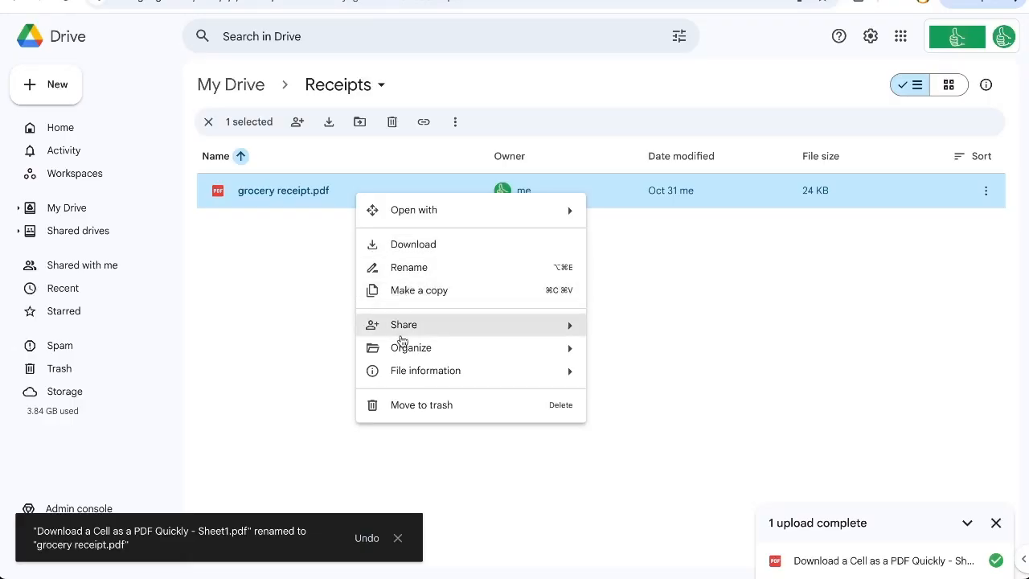
pyautogui.moveTo(420, 325)
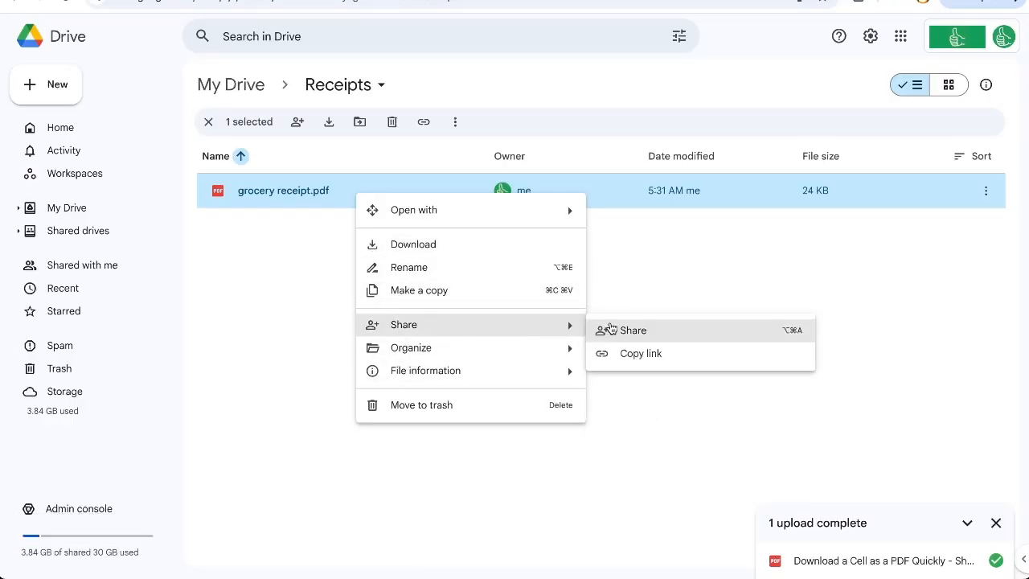
pyautogui.click(652, 356)
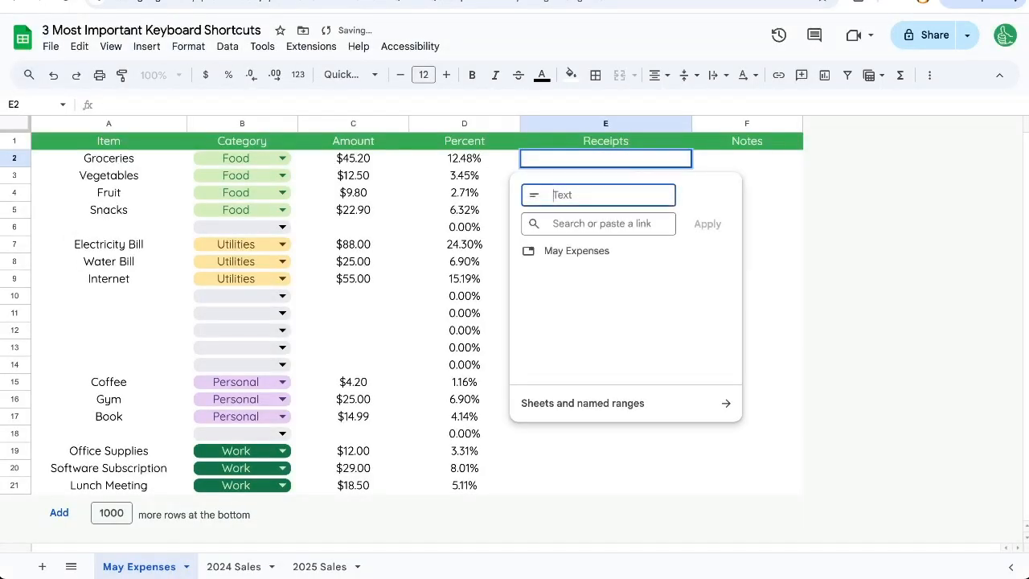
# Step: Insert a link in E2 with the text "Receipt" pointing to the copied Drive address, and move on to E3
pyautogui.click(627, 225)
pyautogui.hotkey('ctrl', 'v')
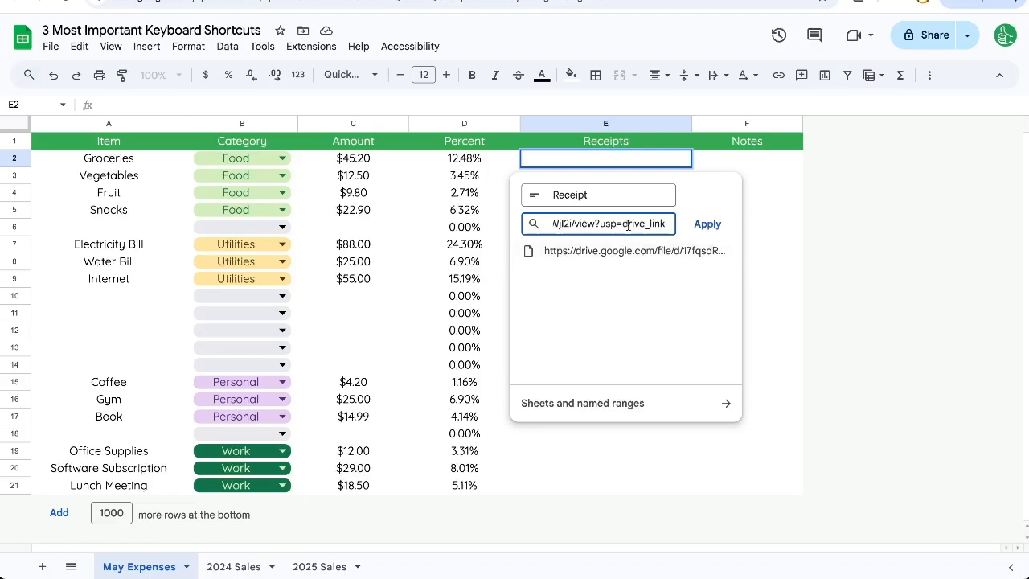
pyautogui.press('Return')
pyautogui.click(574, 175)
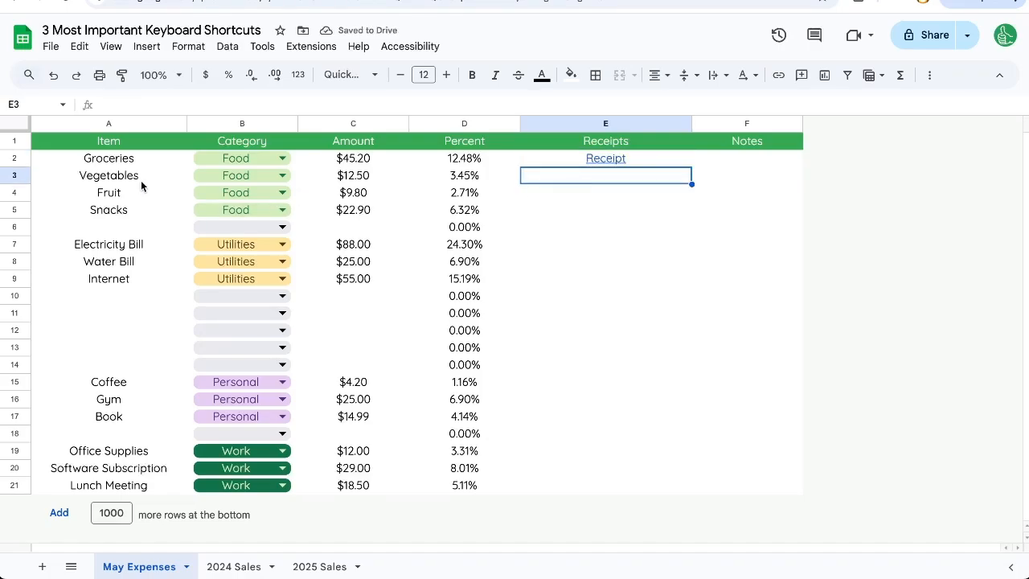
pyautogui.press('Home')
pyautogui.click(621, 180)
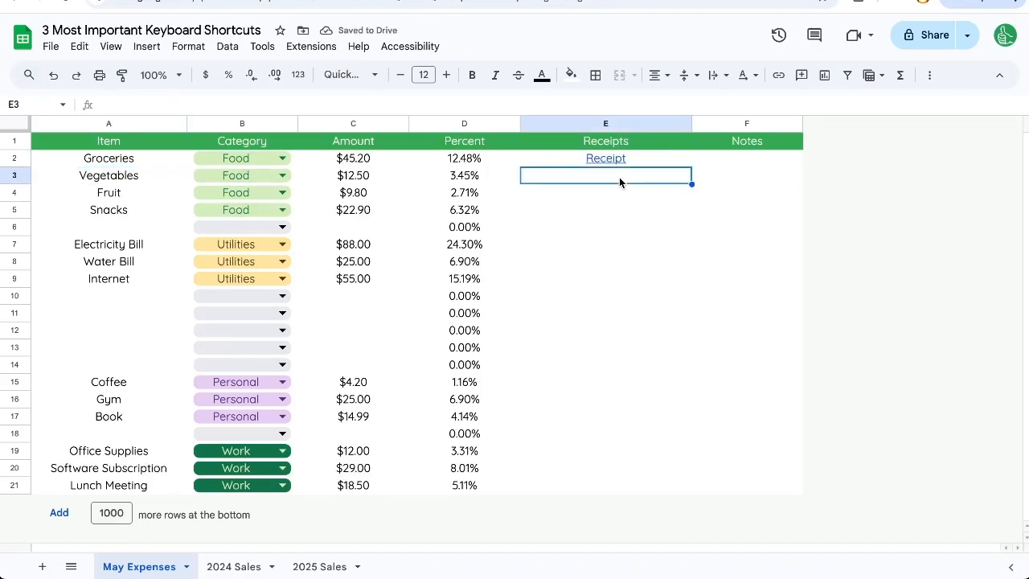
# Step: Rename the Notes column header in F1 to "Source"
pyautogui.click(737, 149)
pyautogui.write('Source')
pyautogui.press('Return')
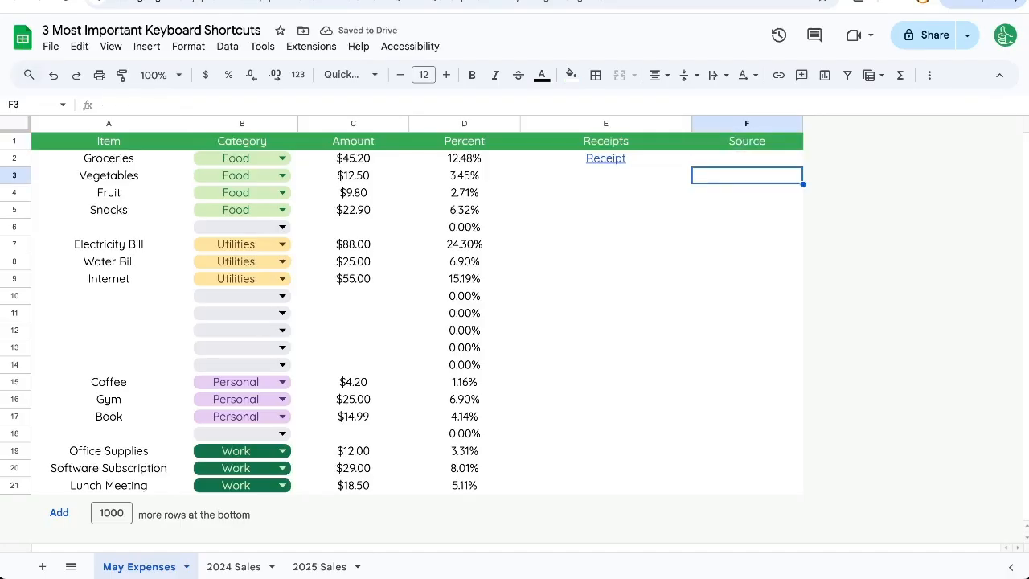
pyautogui.write("Ben's Fruits")
pyautogui.press('Return')
pyautogui.press('Up')
pyautogui.hotkey('ctrl', 'k')
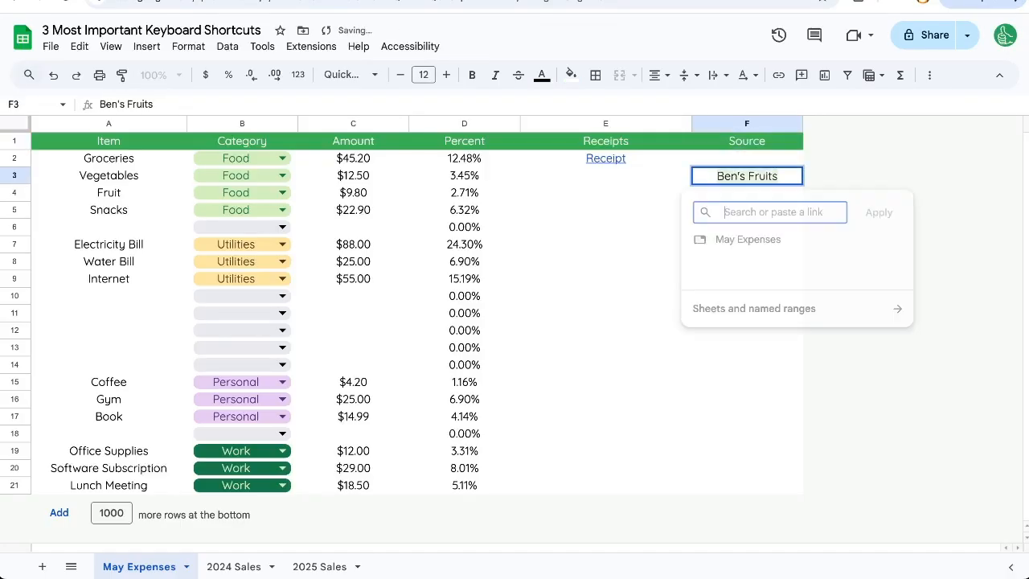
pyautogui.write('https://bensfruits.com')
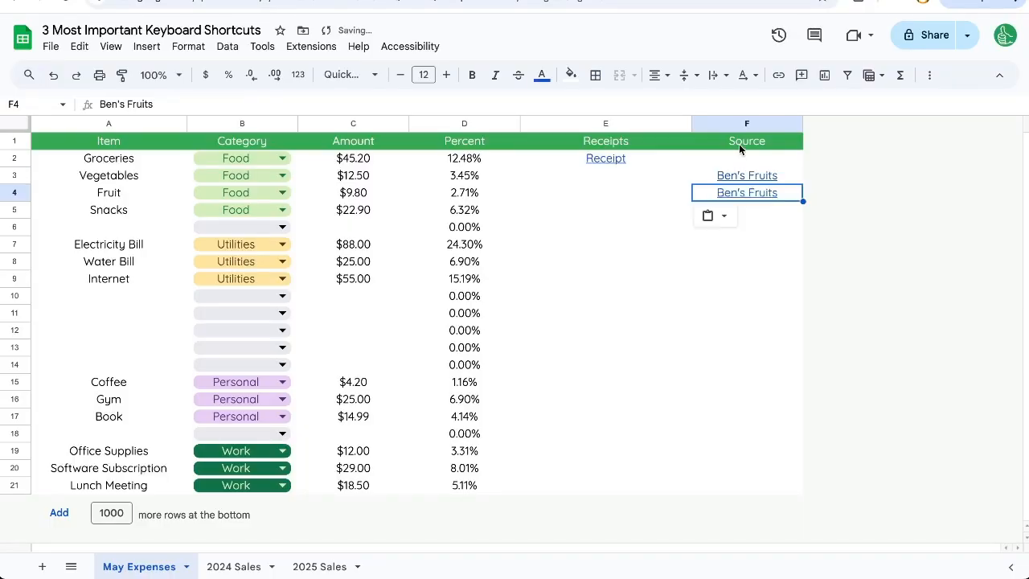
pyautogui.press('Up')
pyautogui.press('Left')
pyautogui.press('Left')
pyautogui.press('Right')
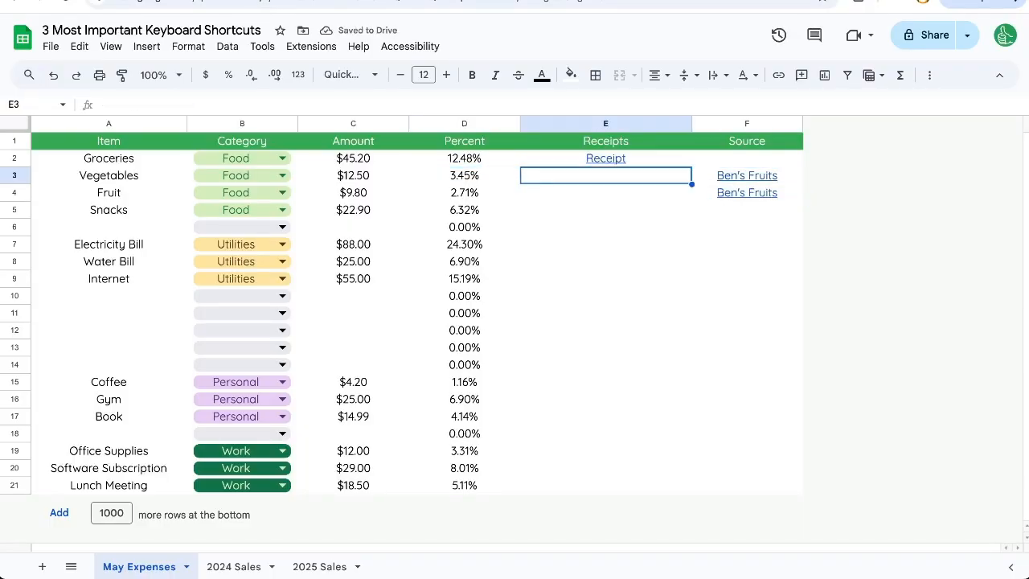
pyautogui.doubleClick(617, 177)
pyautogui.write('@receipt')
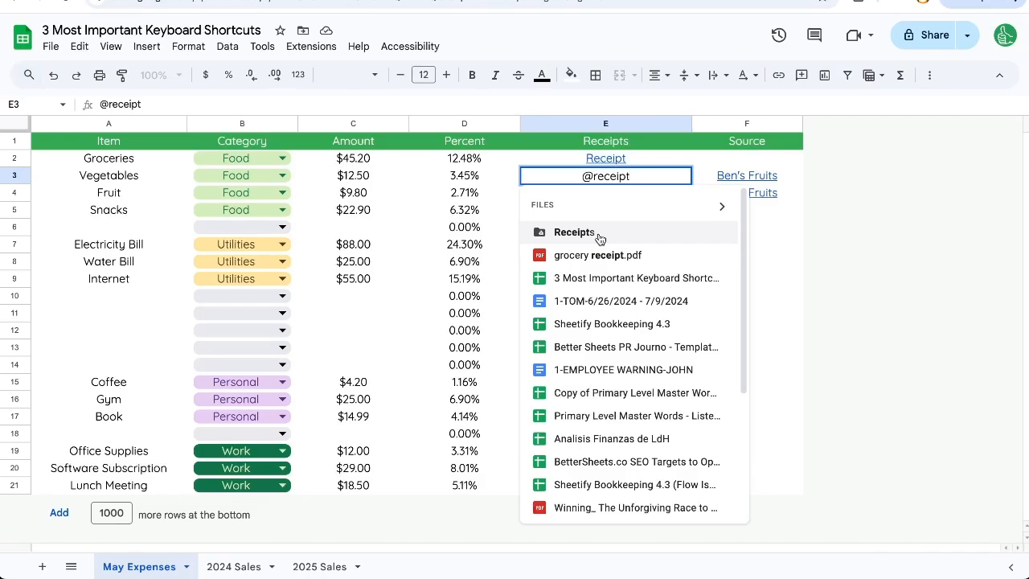
pyautogui.click(599, 239)
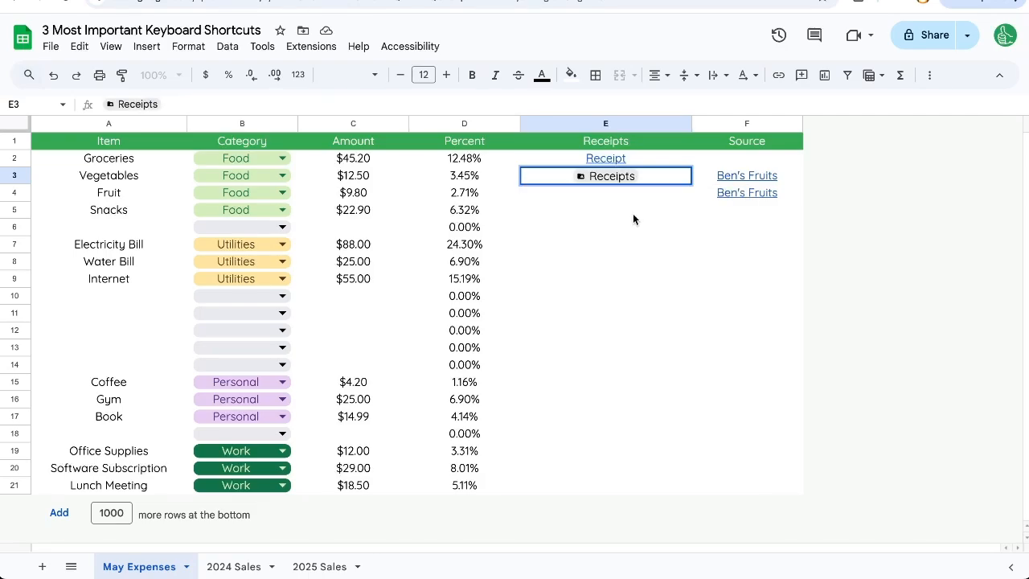
# Step: Switch to Google Drive and create a new folder named "Groceries" inside the Receipts folder
pyautogui.click(633, 212)
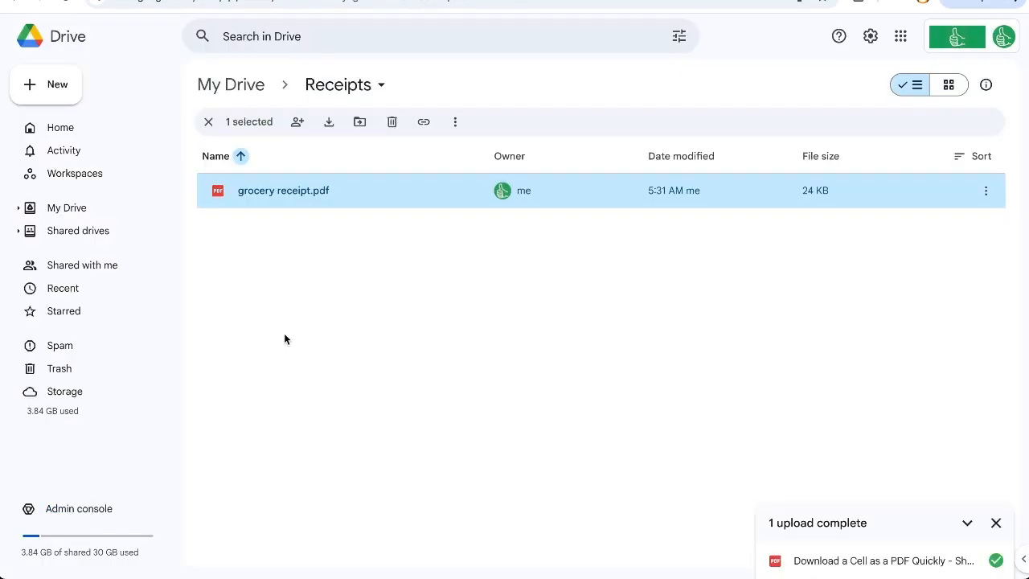
pyautogui.click(362, 320)
pyautogui.rightClick(363, 305)
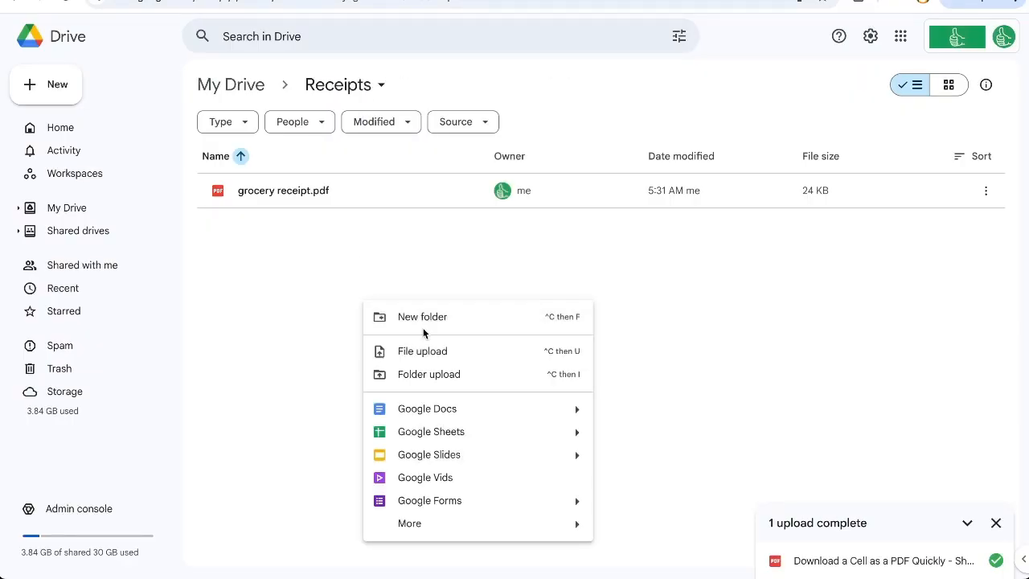
pyautogui.click(434, 318)
pyautogui.write('Groc')
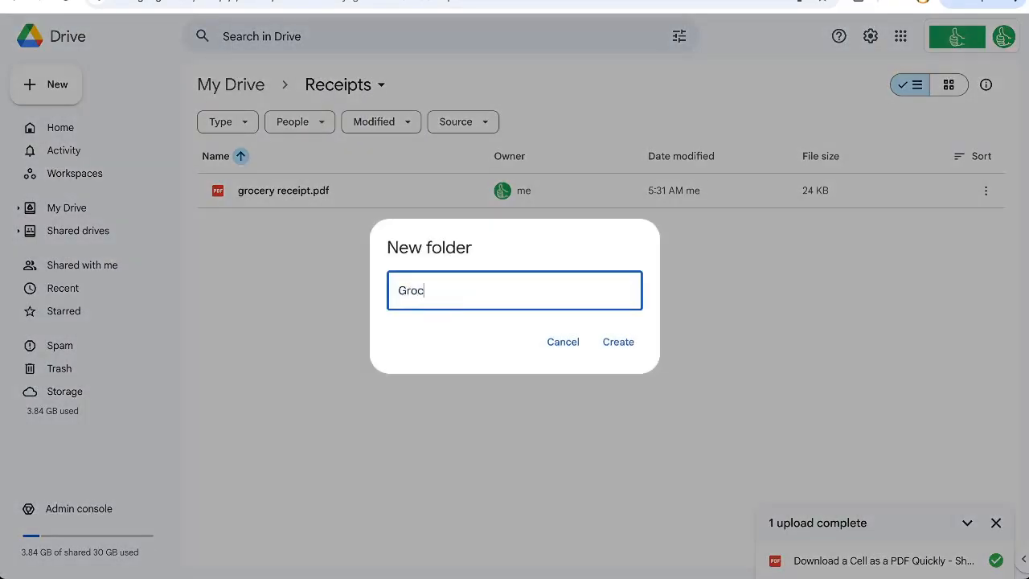
pyautogui.write('eries')
pyautogui.press('Return')
# Step: Create another folder named "Office" inside the Receipts folder
pyautogui.rightClick(354, 326)
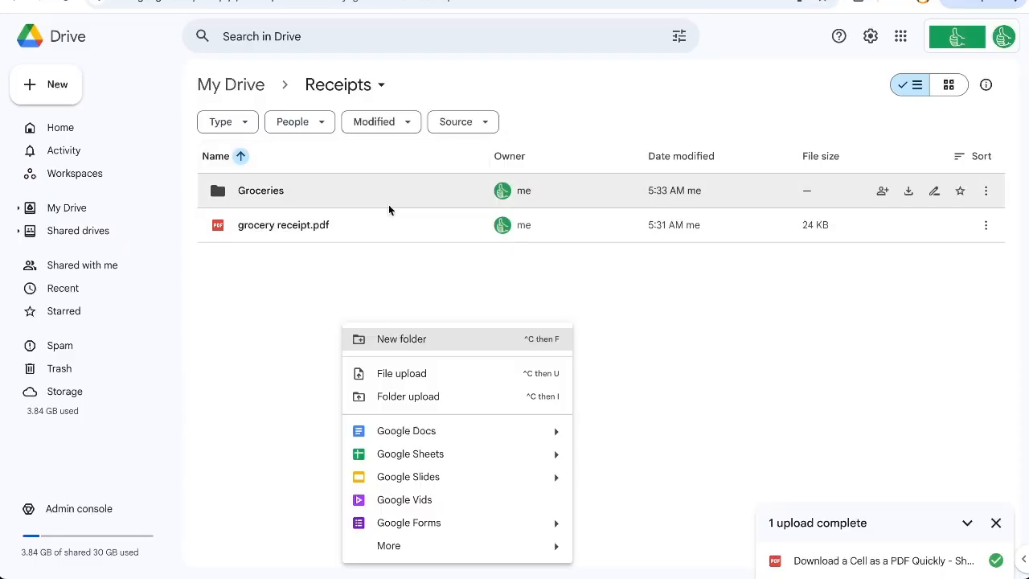
pyautogui.click(397, 338)
pyautogui.write('Office')
pyautogui.click(611, 344)
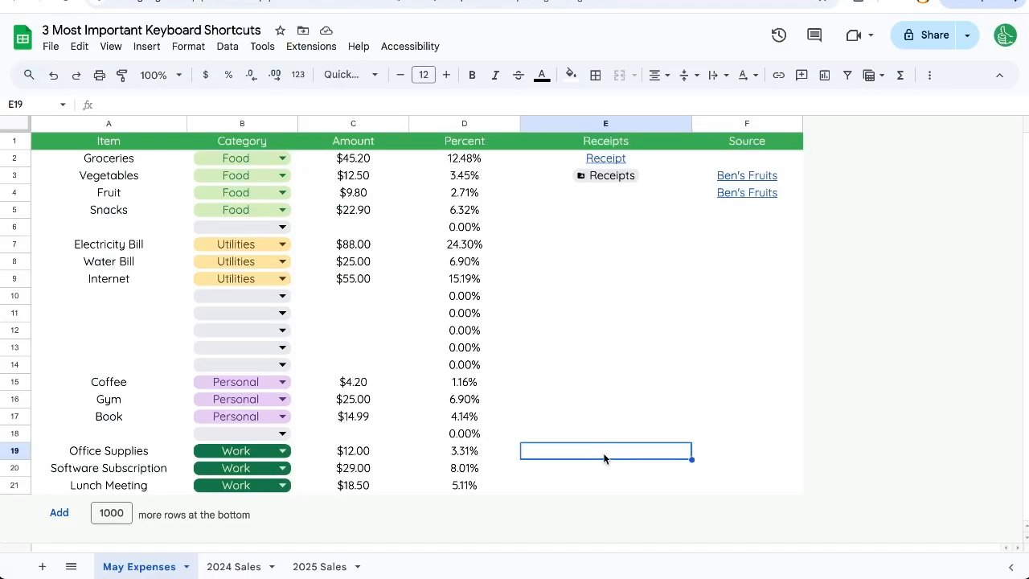
pyautogui.write('@office')
pyautogui.click(574, 217)
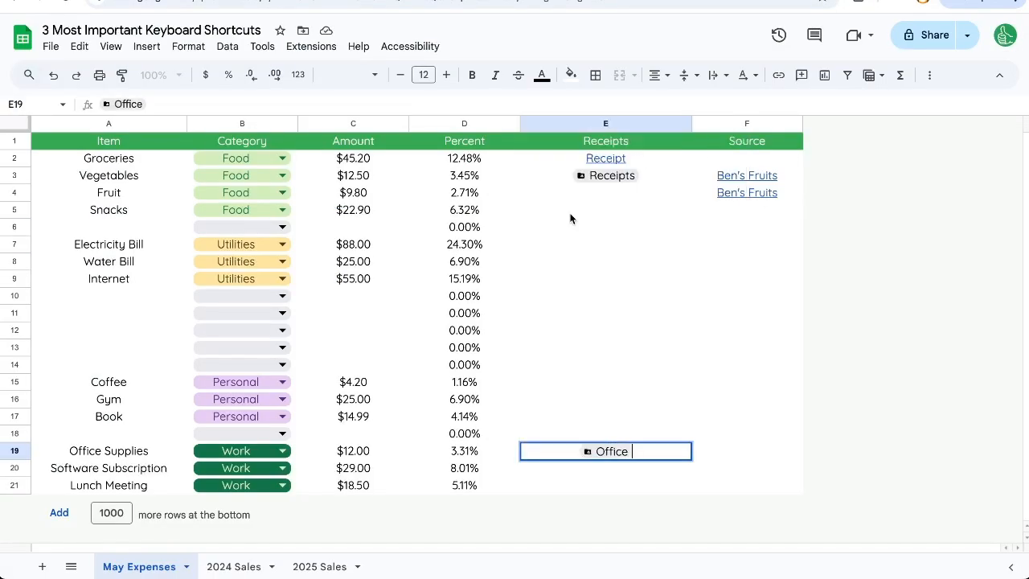
pyautogui.click(614, 471)
pyautogui.press('Up')
pyautogui.press('super+c')
pyautogui.press('Down')
pyautogui.press('super+v')
pyautogui.press('Down')
pyautogui.press('super+v')
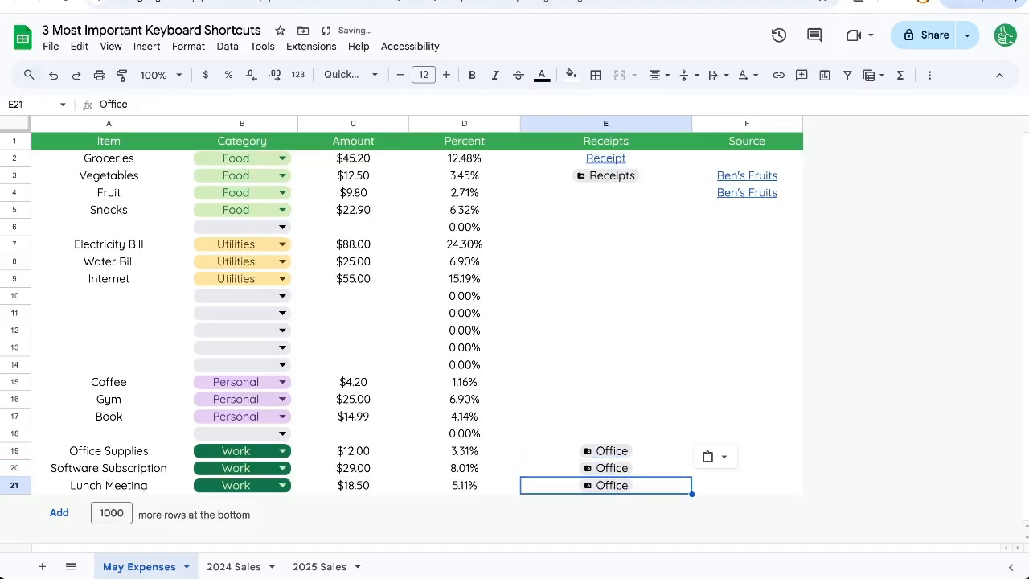
pyautogui.click(625, 455)
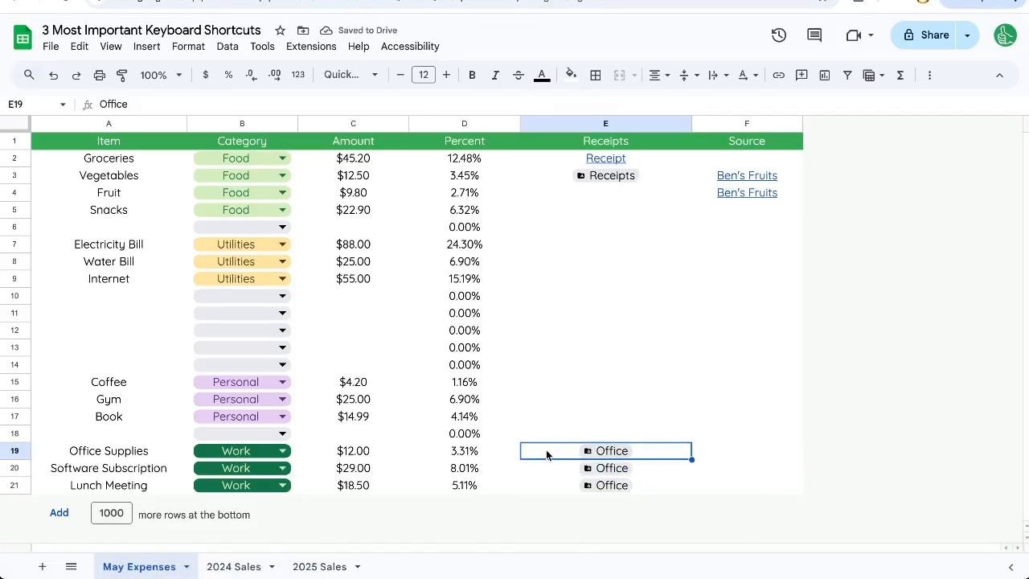
pyautogui.moveTo(747, 159); pyautogui.dragTo(747, 193)
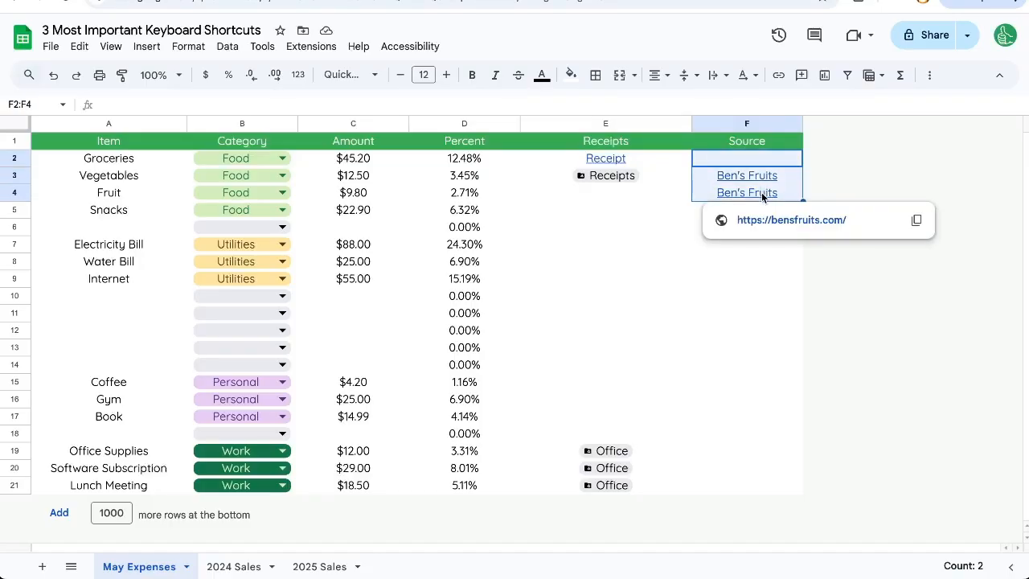
pyautogui.click(648, 208)
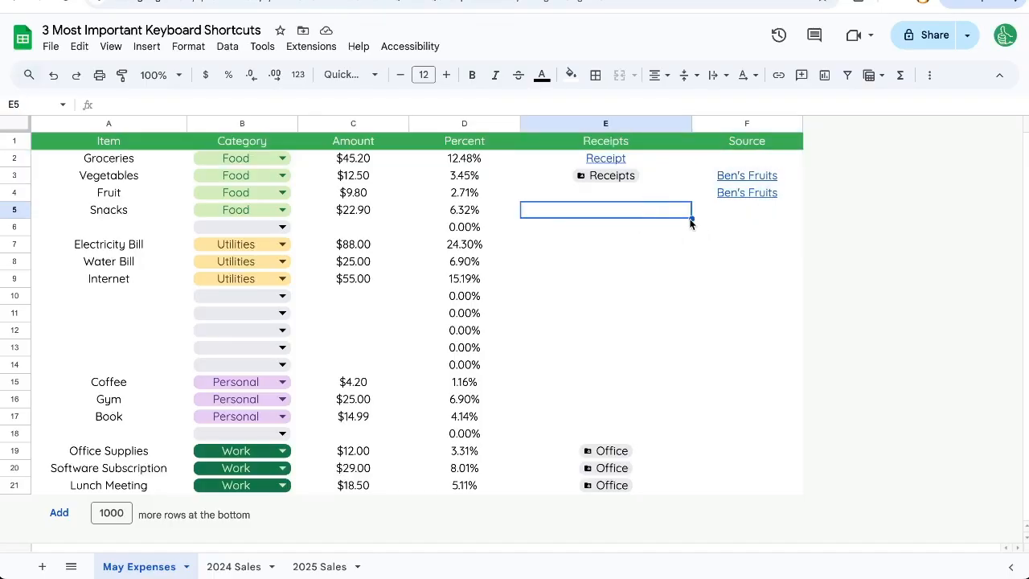
pyautogui.click(615, 244)
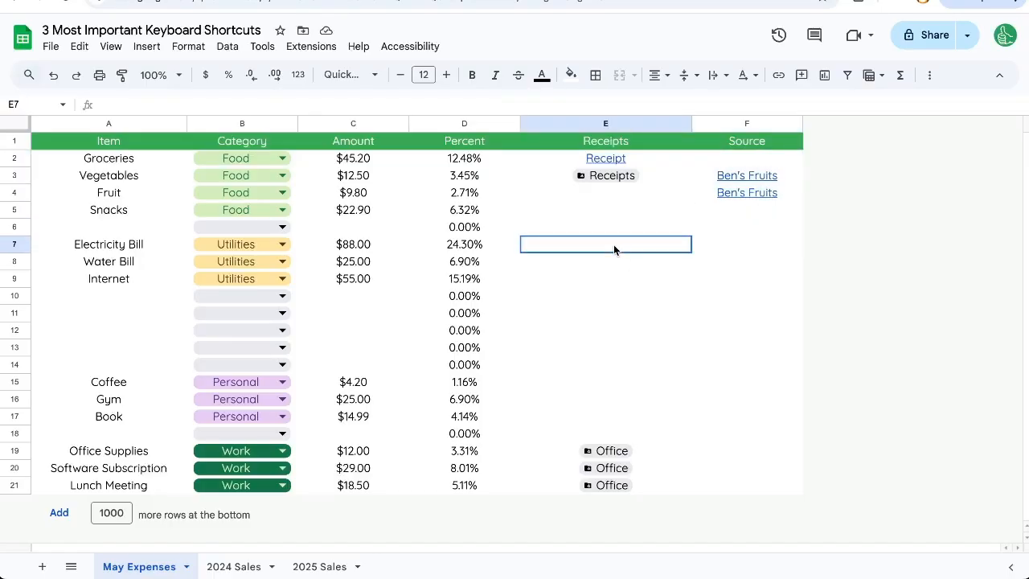
# Step: Enter "Ask for Refund" in F7, the Source cell of the Electricity Bill row, and keep that cell selected
pyautogui.click(750, 233)
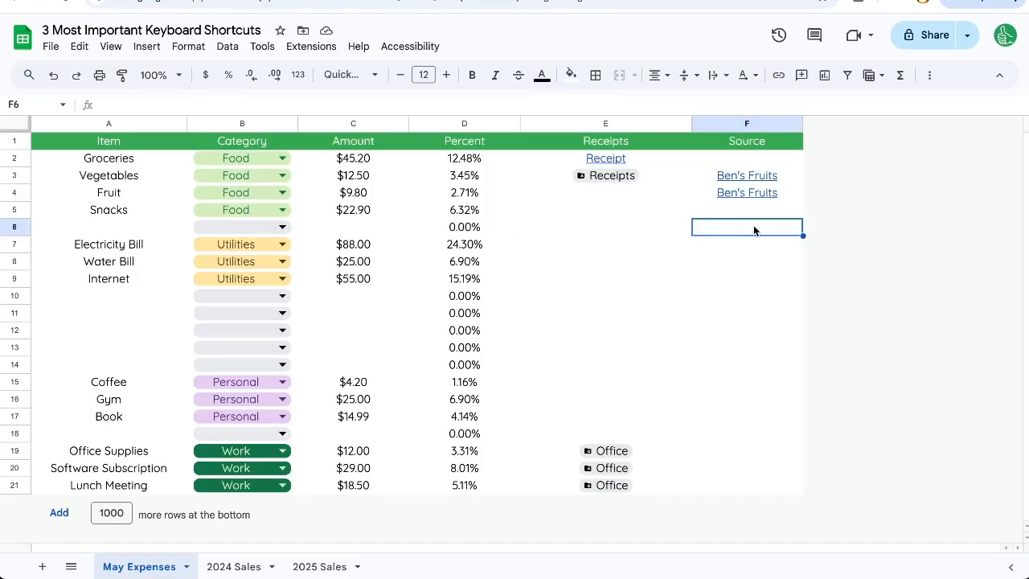
pyautogui.press('Down')
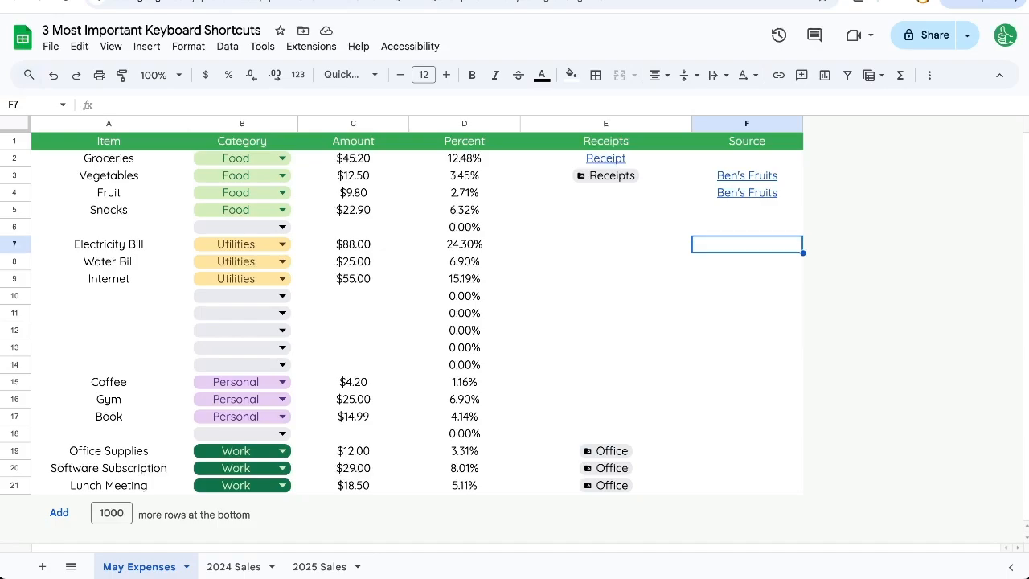
pyautogui.write('Ask for Re')
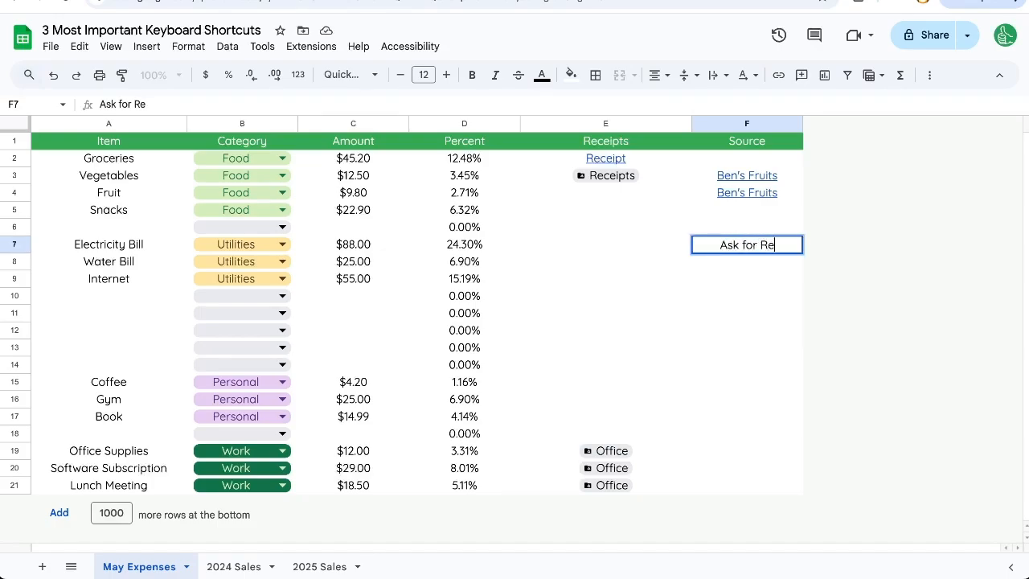
pyautogui.write('feund')
pyautogui.press('Return')
pyautogui.press('Up')
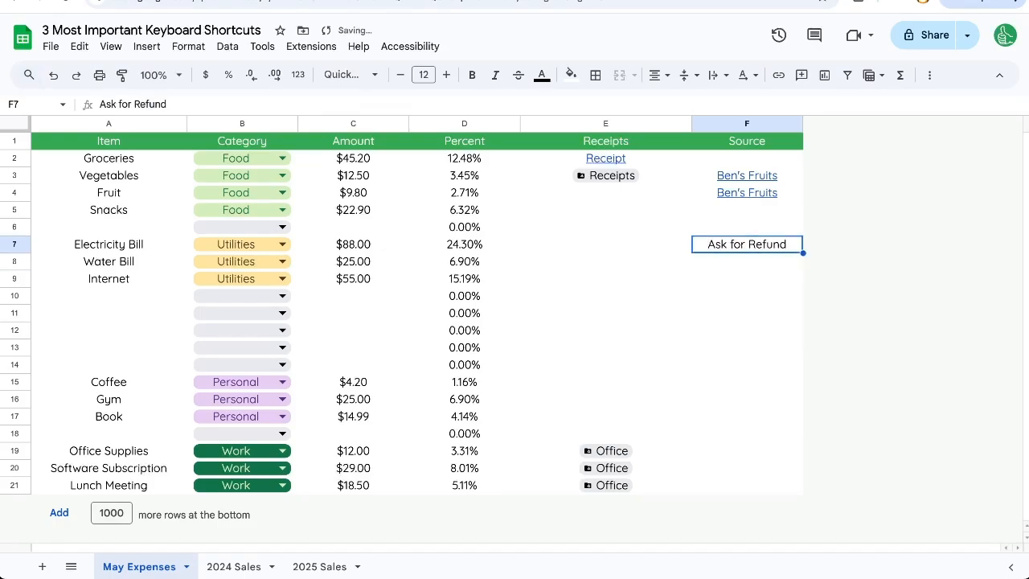
pyautogui.hotkey('ctrl', 'k')
pyautogui.write('htt')
pyautogui.press('BackSpace')
pyautogui.press('BackSpace')
pyautogui.press('BackSpace')
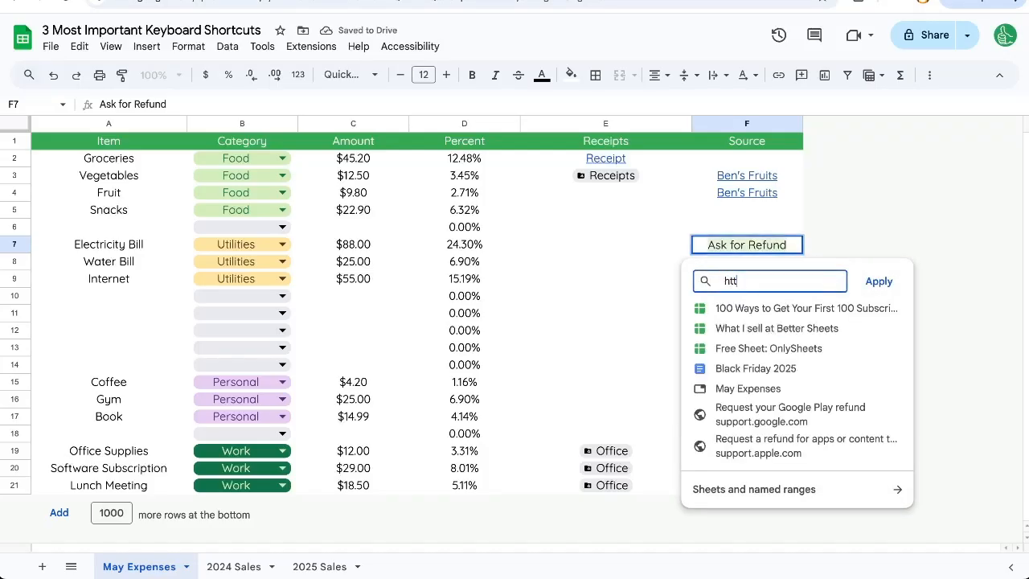
pyautogui.click(150, 249)
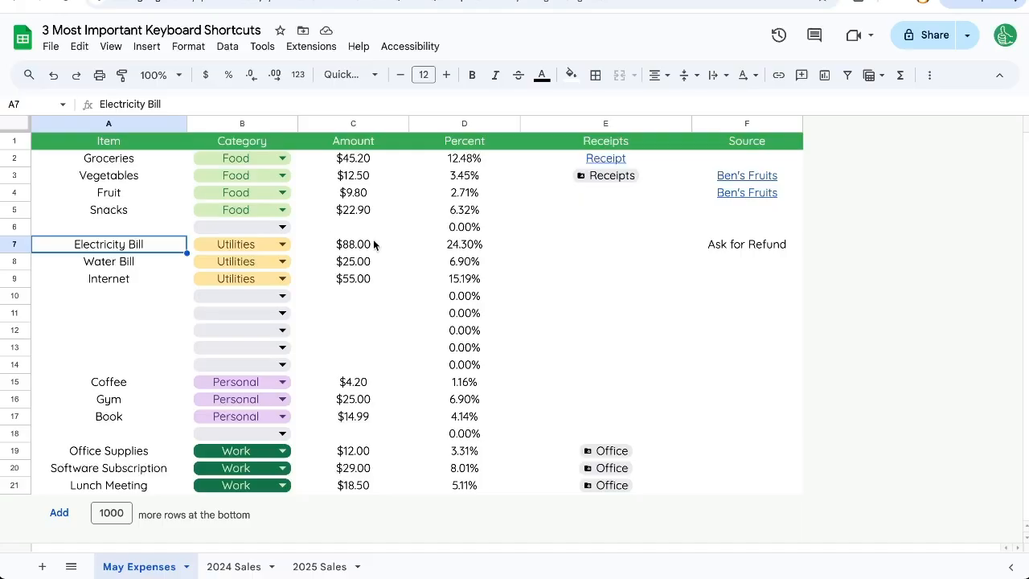
# Step: Switch to the Escape Spreadsheet Hell product page in the browser and examine its banner, description, price and ratings
pyautogui.click(525, 254)
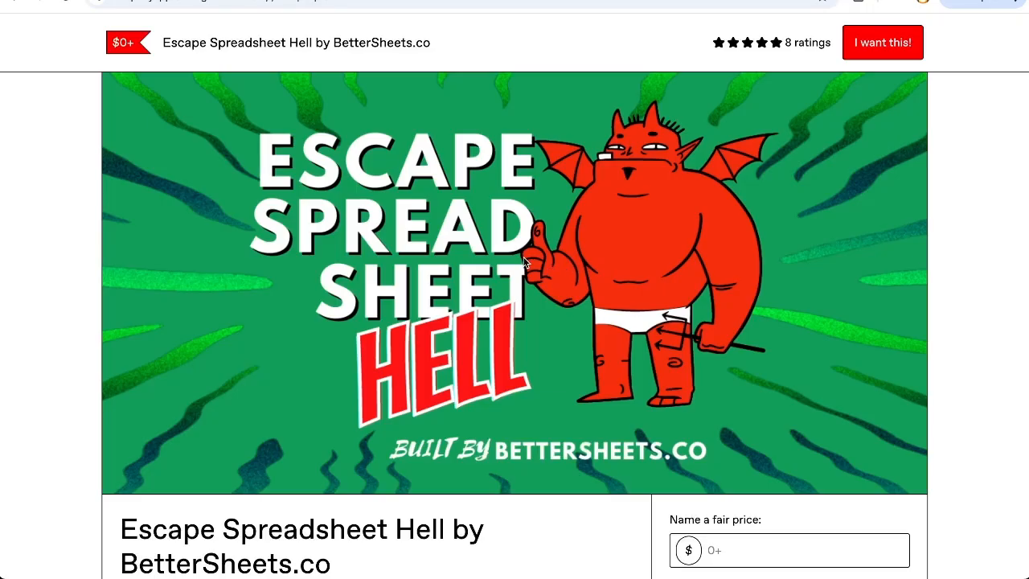
pyautogui.scroll(-1, 497, 260)
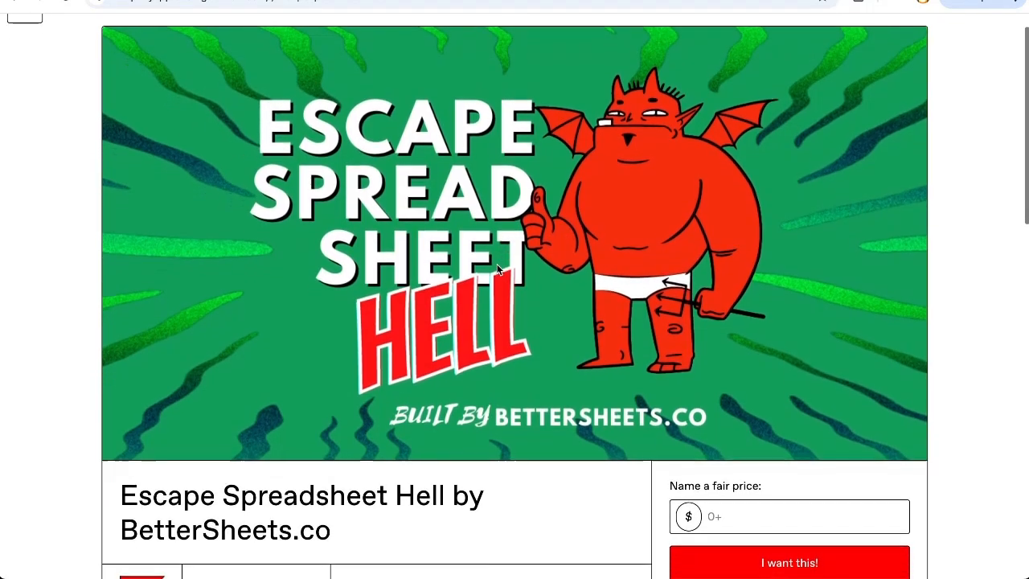
pyautogui.scroll(-2, 498, 269)
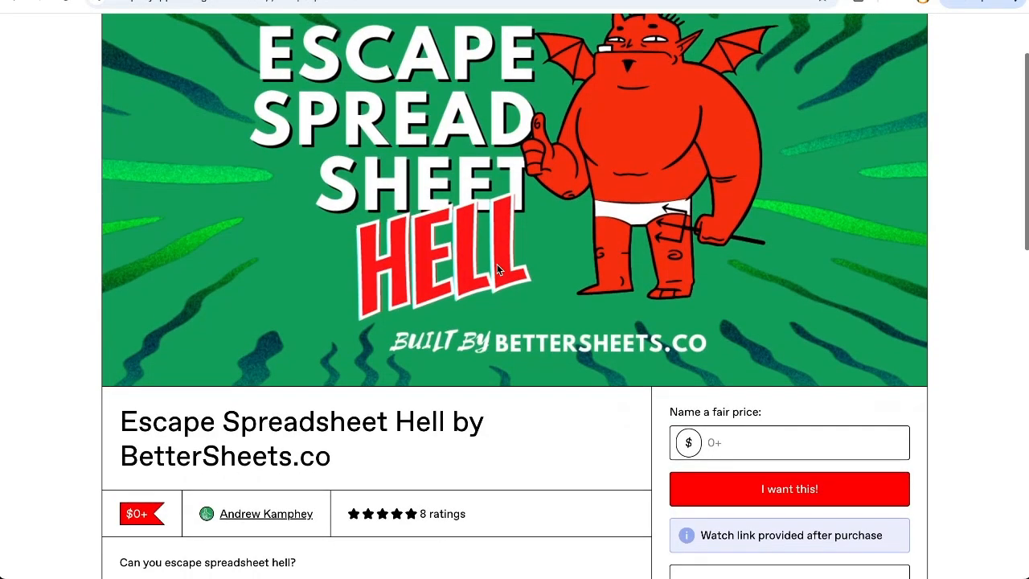
pyautogui.scroll(-1, 497, 269)
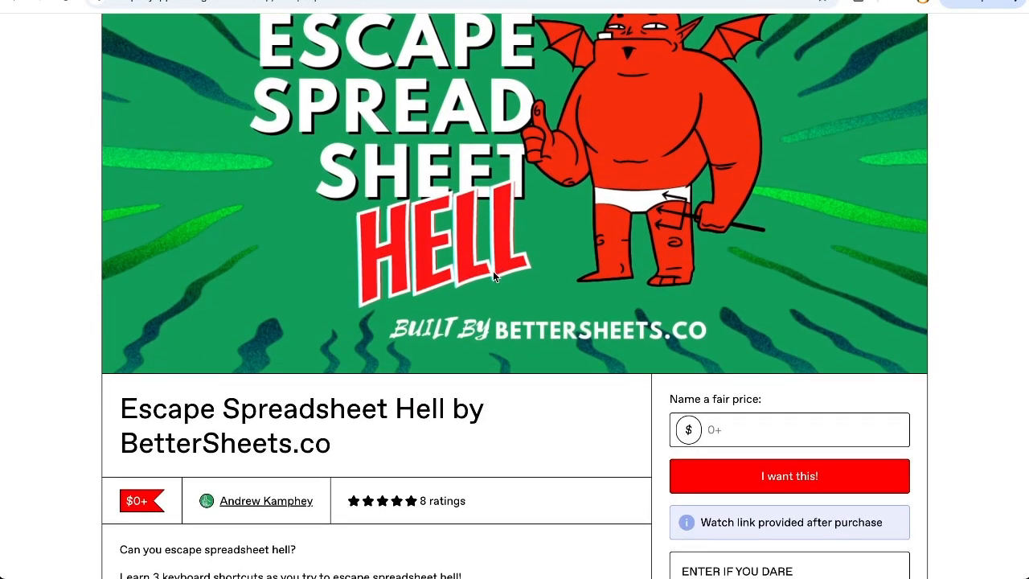
pyautogui.scroll(-1, 494, 274)
pyautogui.scroll(-4, 494, 276)
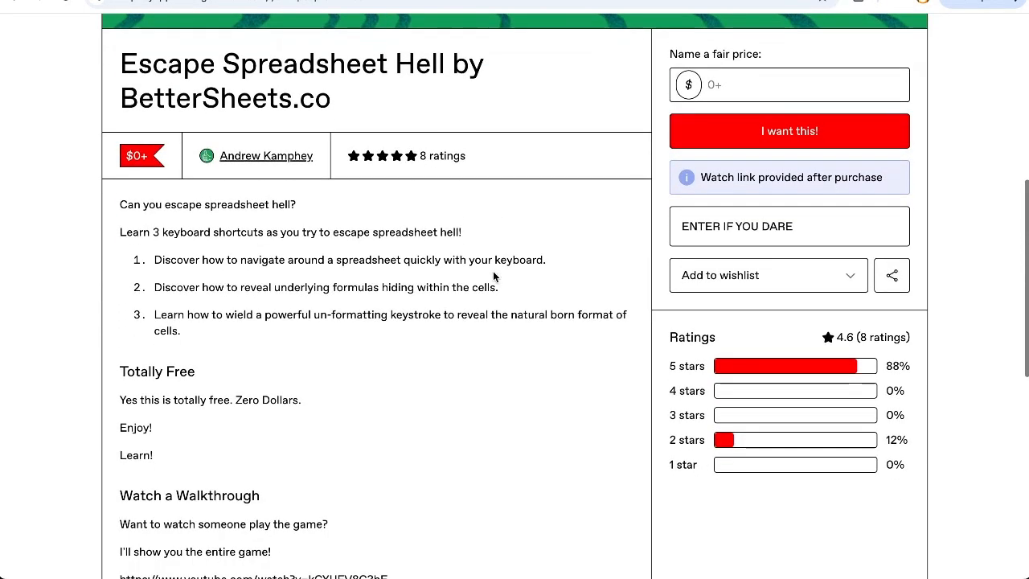
pyautogui.scroll(2, 494, 275)
pyautogui.scroll(2, 493, 276)
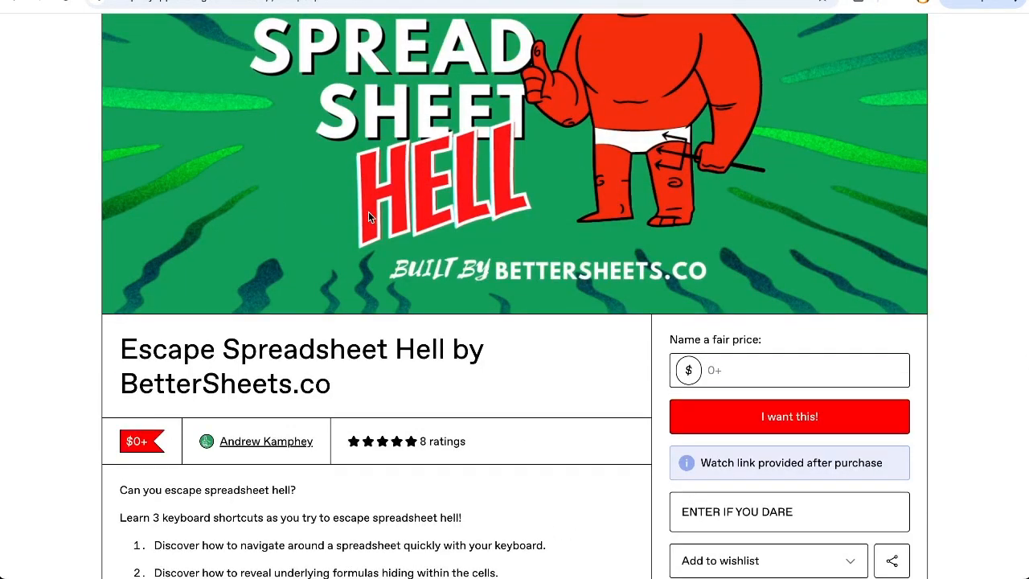
pyautogui.scroll(2, 368, 211)
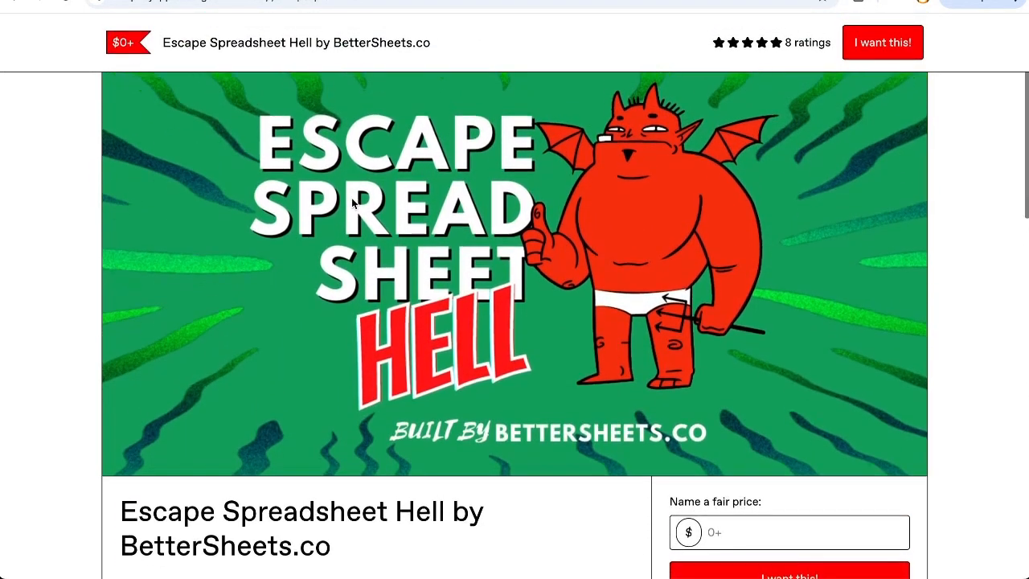
pyautogui.scroll(-1, 352, 202)
pyautogui.scroll(-1, 351, 203)
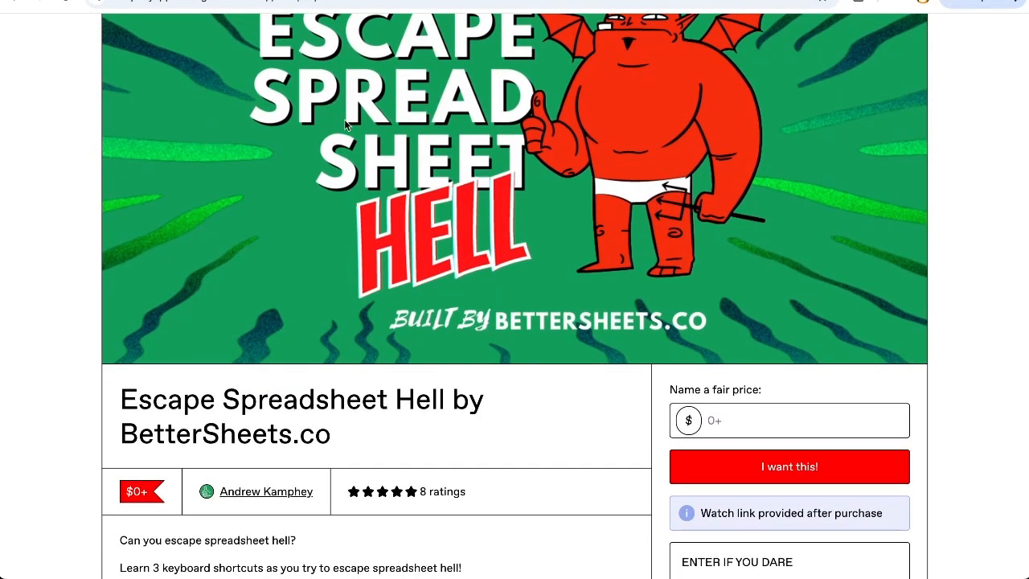
pyautogui.scroll(2, 288, 220)
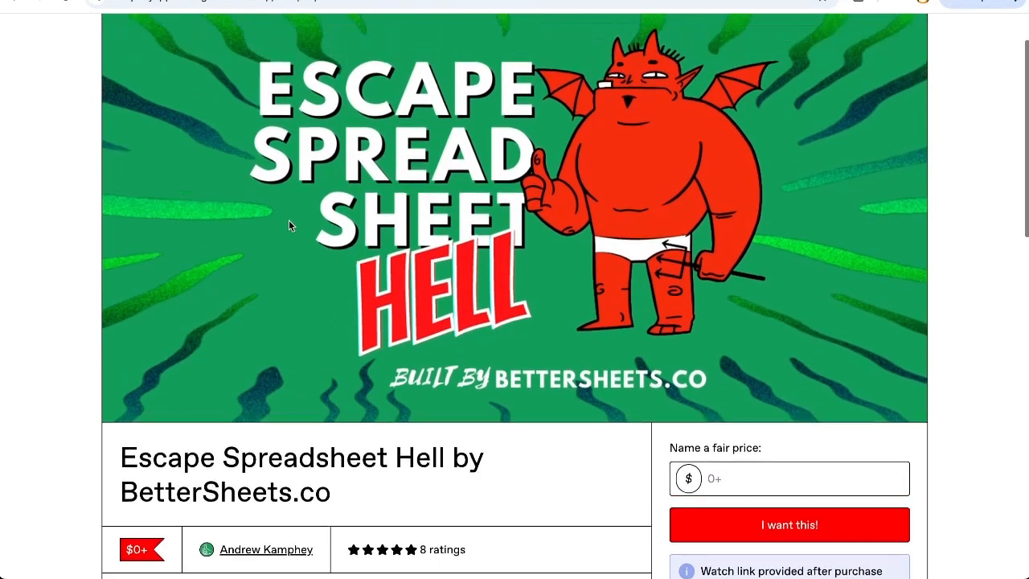